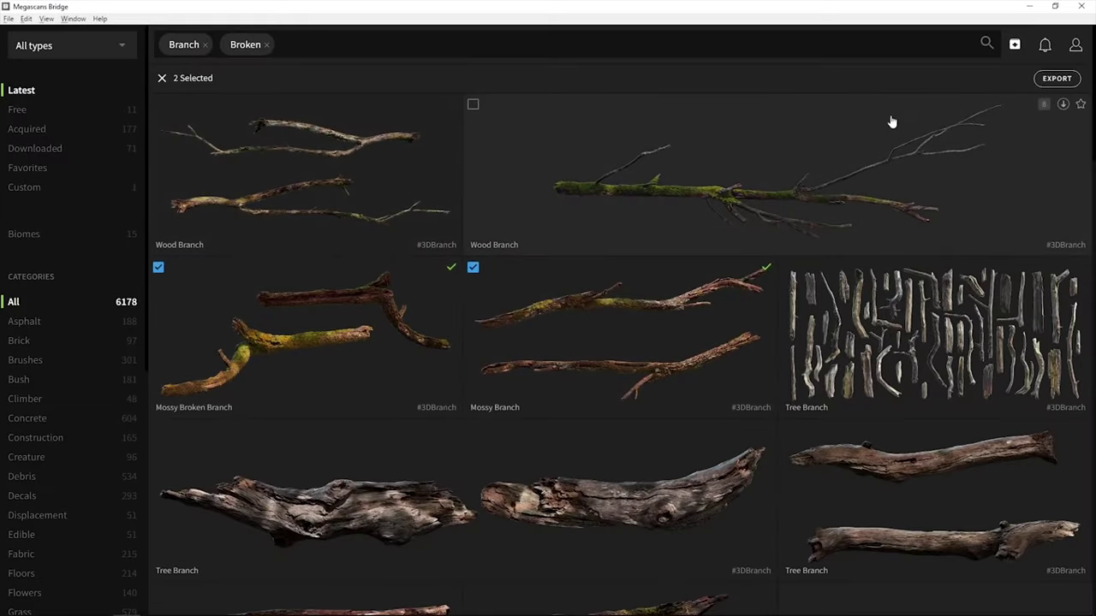
# Step: Export the selected wood assets to Unreal Engine, filter to static meshes, and place the wood log
pyautogui.click(1057, 79)
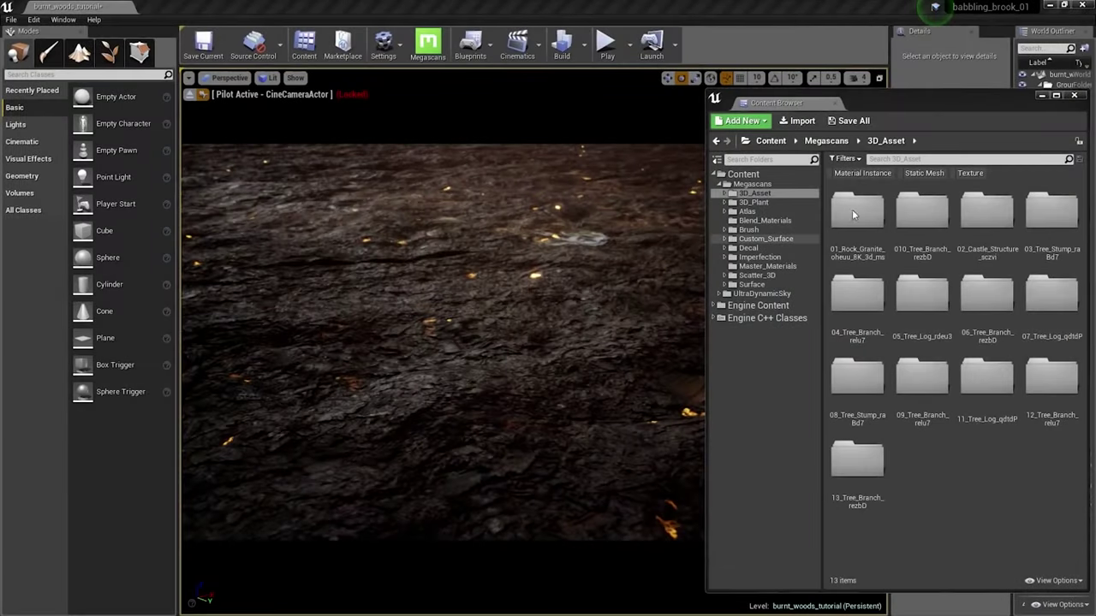
pyautogui.click(924, 173)
pyautogui.moveTo(1039, 293); pyautogui.dragTo(304, 172)
pyautogui.moveTo(856, 214); pyautogui.dragTo(342, 225)
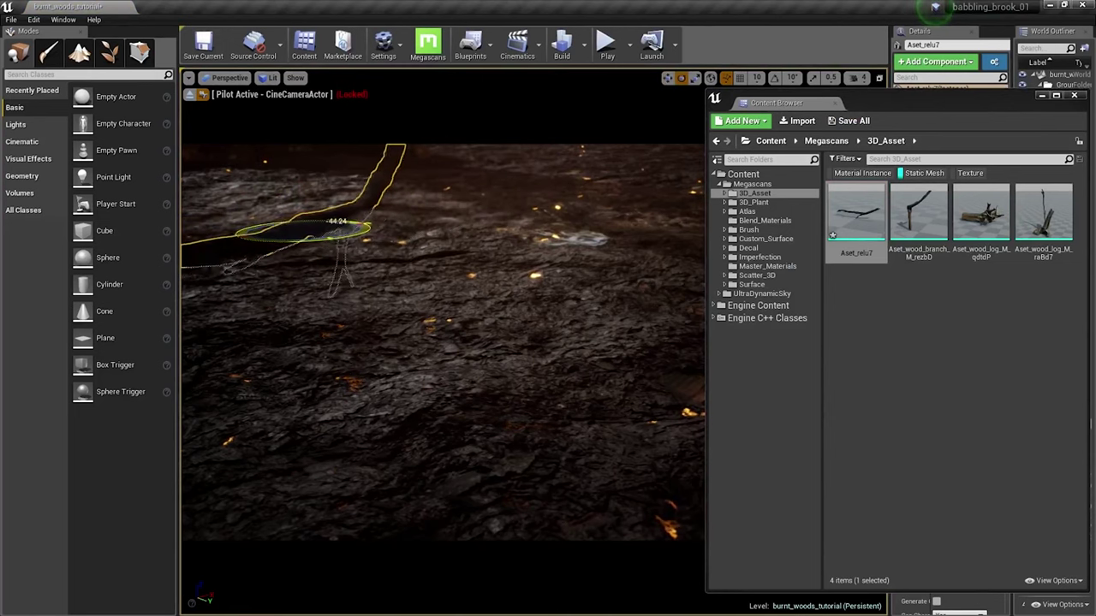
# Step: Place the wood branch mesh in the level and tilt it to about -27 degrees
pyautogui.moveTo(920, 224); pyautogui.dragTo(419, 226)
pyautogui.moveTo(402, 184); pyautogui.dragTo(438, 162)
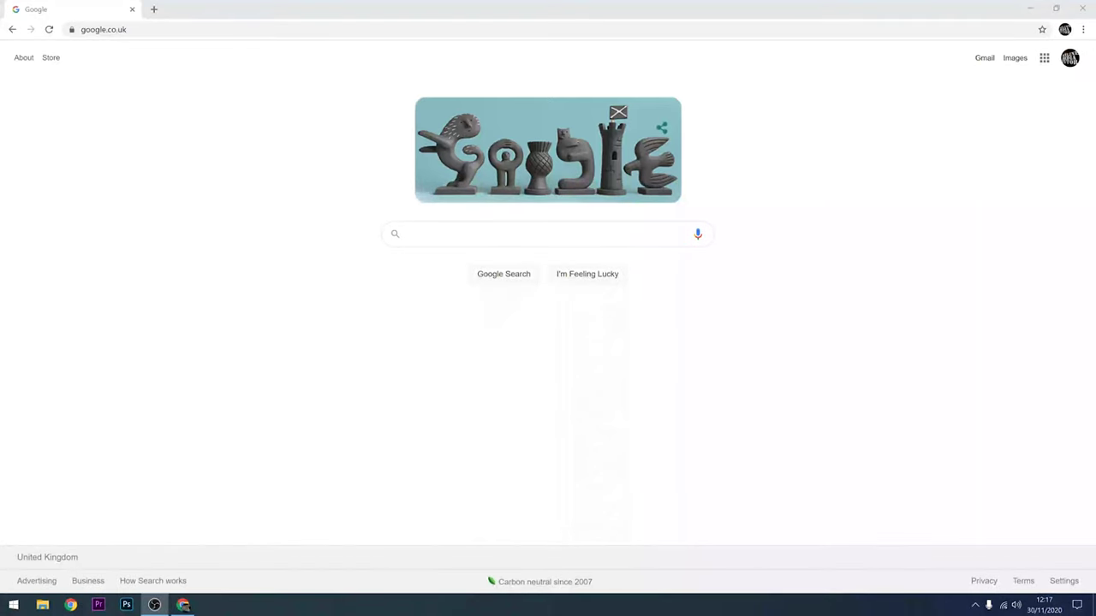
# Step: Search Google for Quixel, open the Megascans site and choose Sign in with Epic Games
pyautogui.write('Quixel')
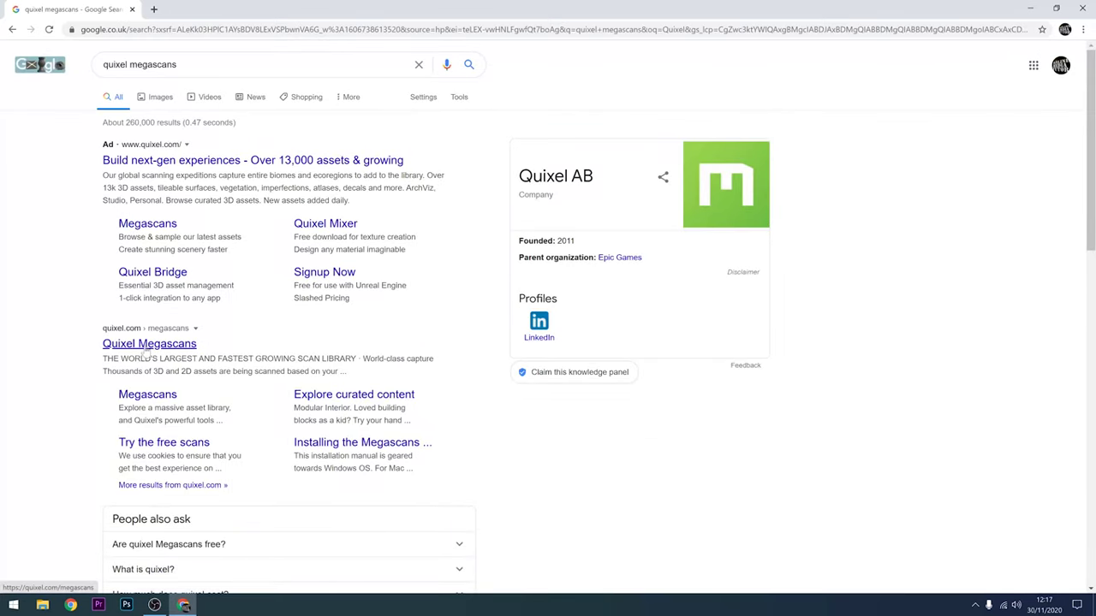
pyautogui.click(145, 346)
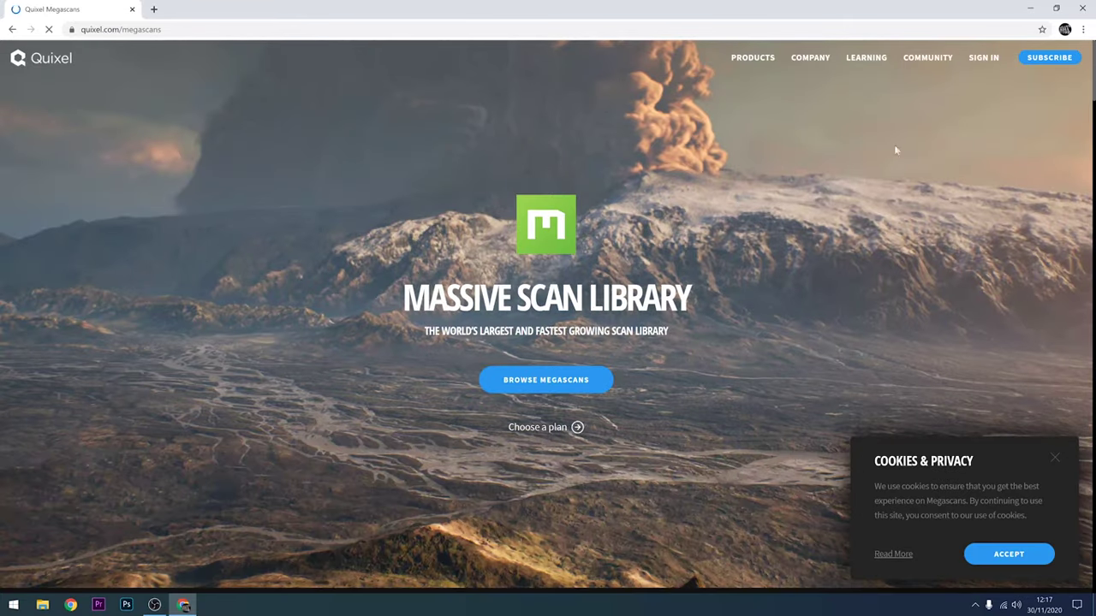
pyautogui.click(980, 57)
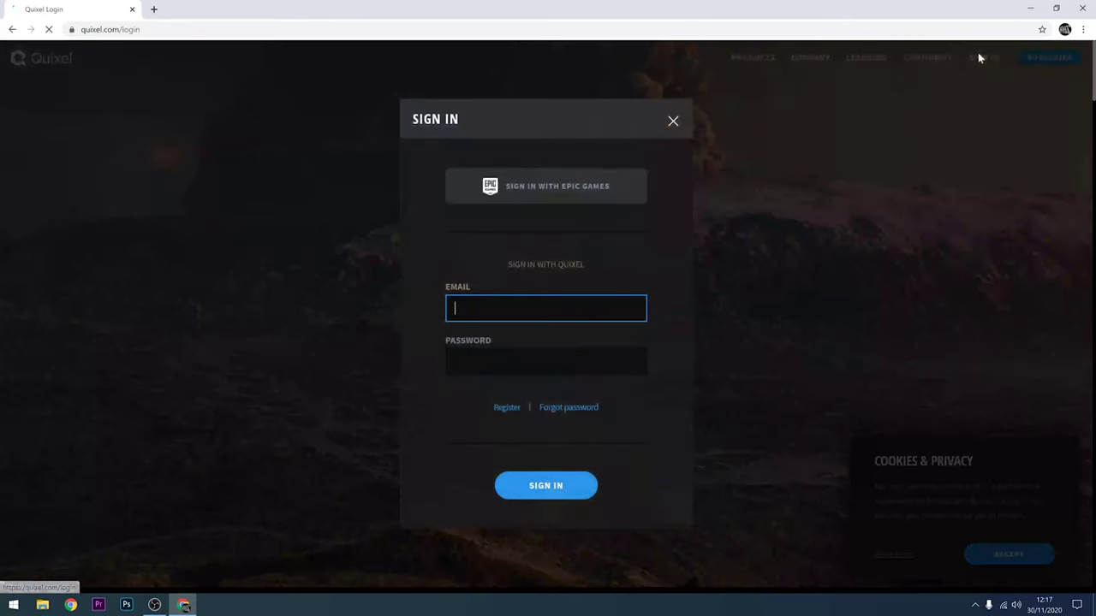
pyautogui.click(578, 195)
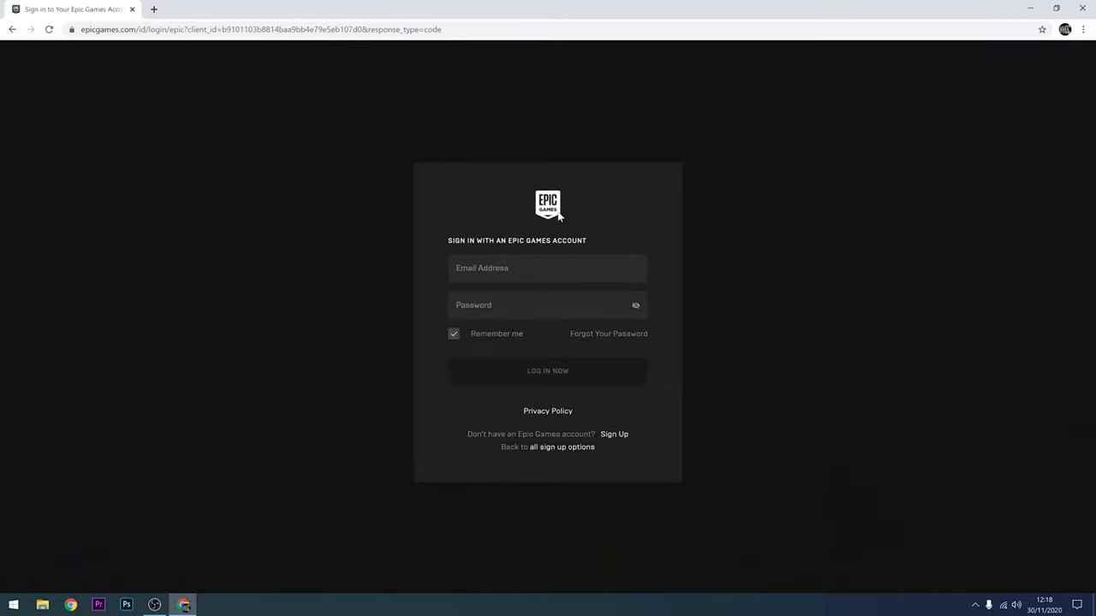
# Step: Enter the Epic Games account e-mail and password and log in
pyautogui.press('Tab')
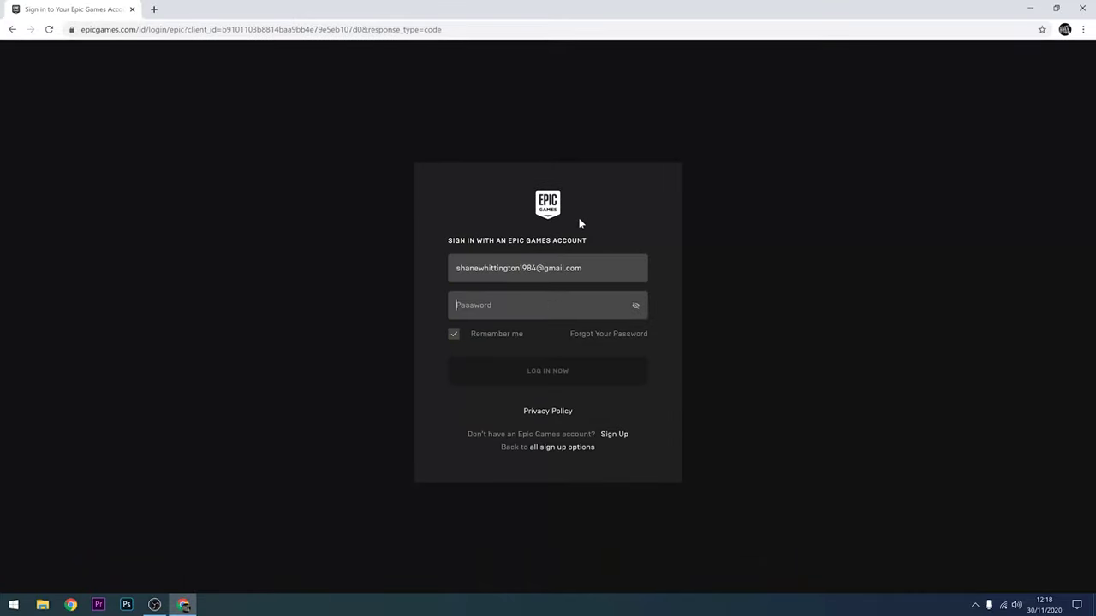
pyautogui.write('**********')
pyautogui.click(557, 376)
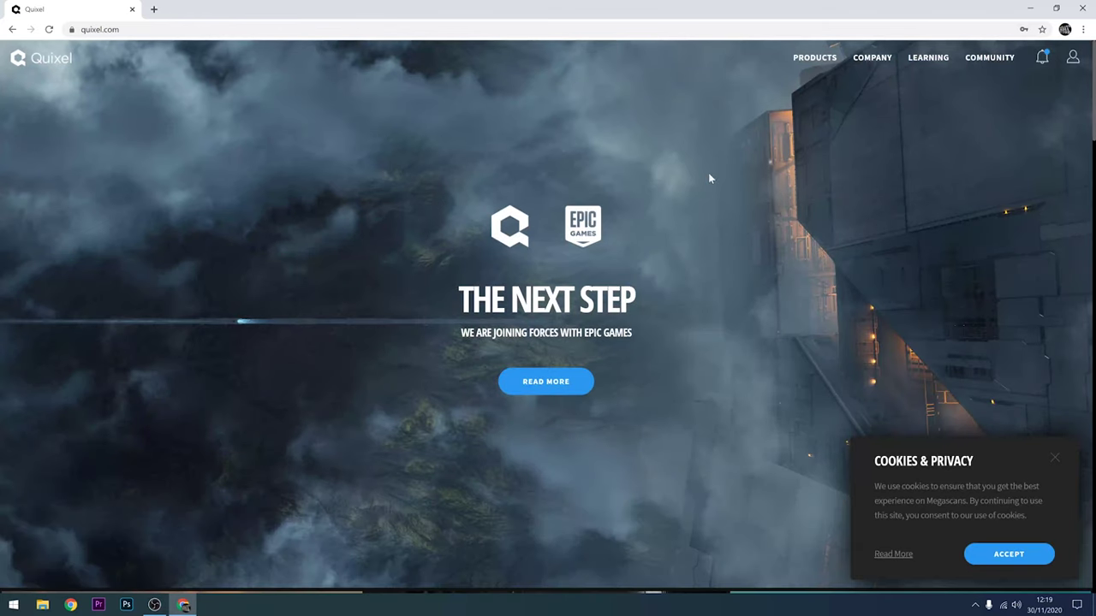
# Step: Go to the Bridge product page from the Products menu and download the free Bridge installer
pyautogui.scroll(-3, 706, 167)
pyautogui.scroll(3, 706, 161)
pyautogui.moveTo(805, 63)
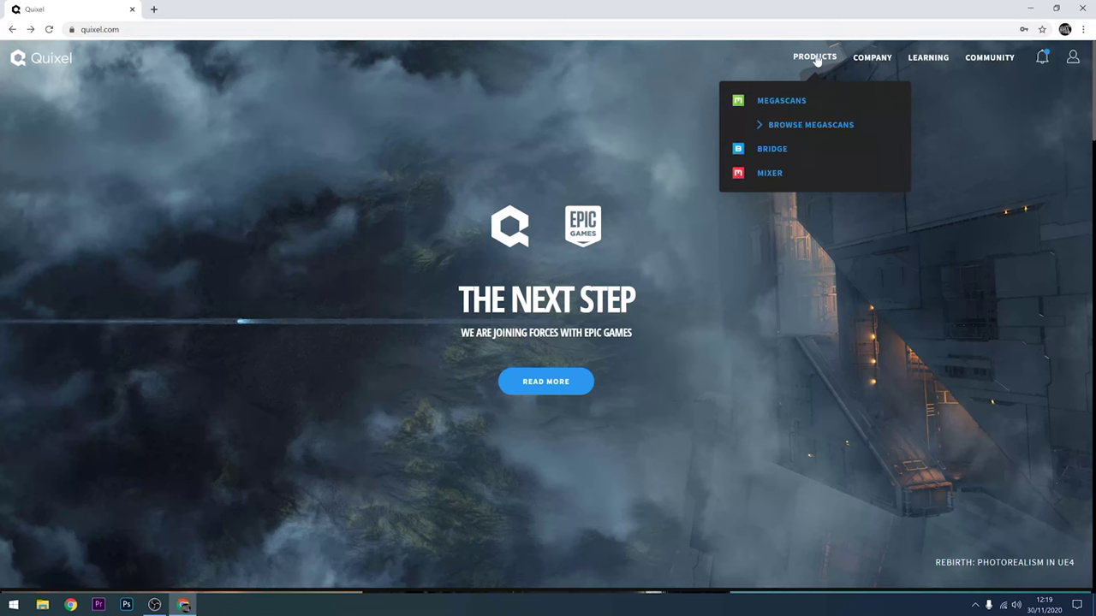
pyautogui.click(773, 151)
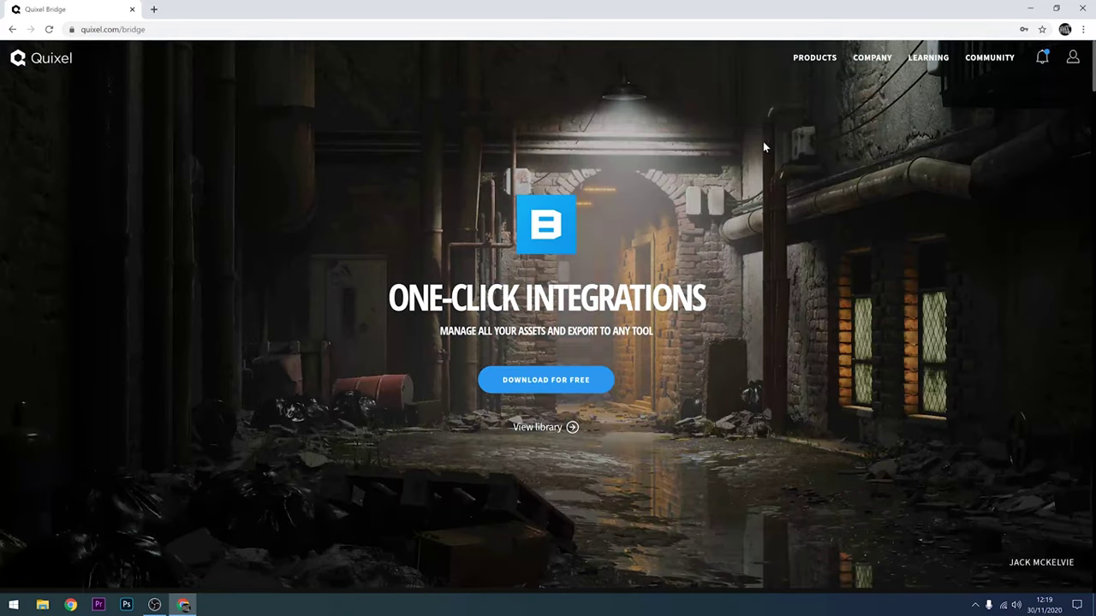
pyautogui.click(548, 387)
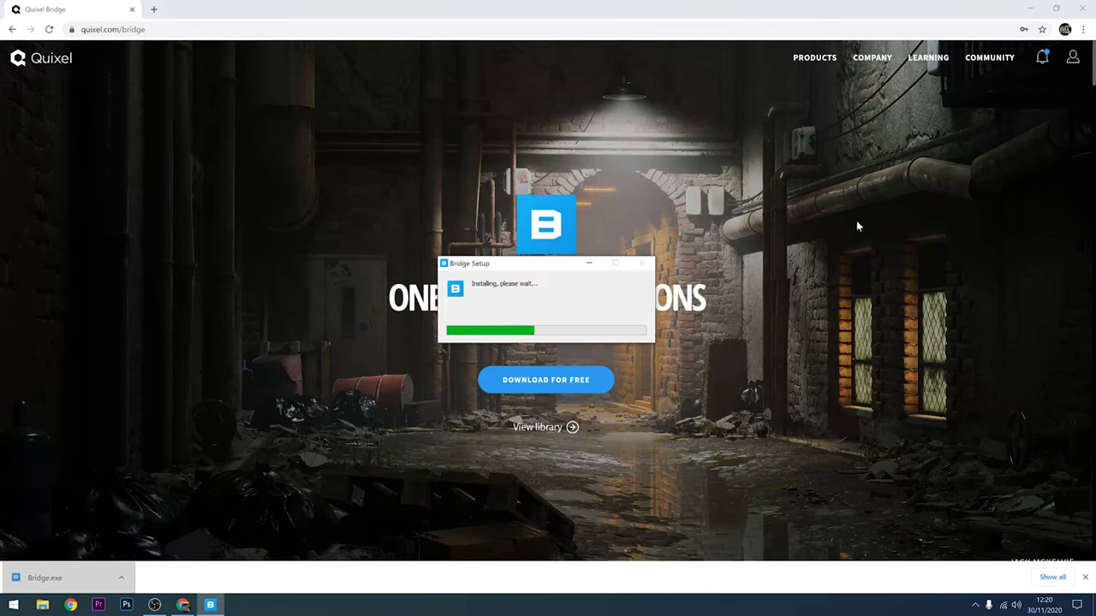
# Step: Run Bridge.exe, launch Quixel Bridge from its desktop shortcut, and allow it through the firewall
pyautogui.click(1030, 8)
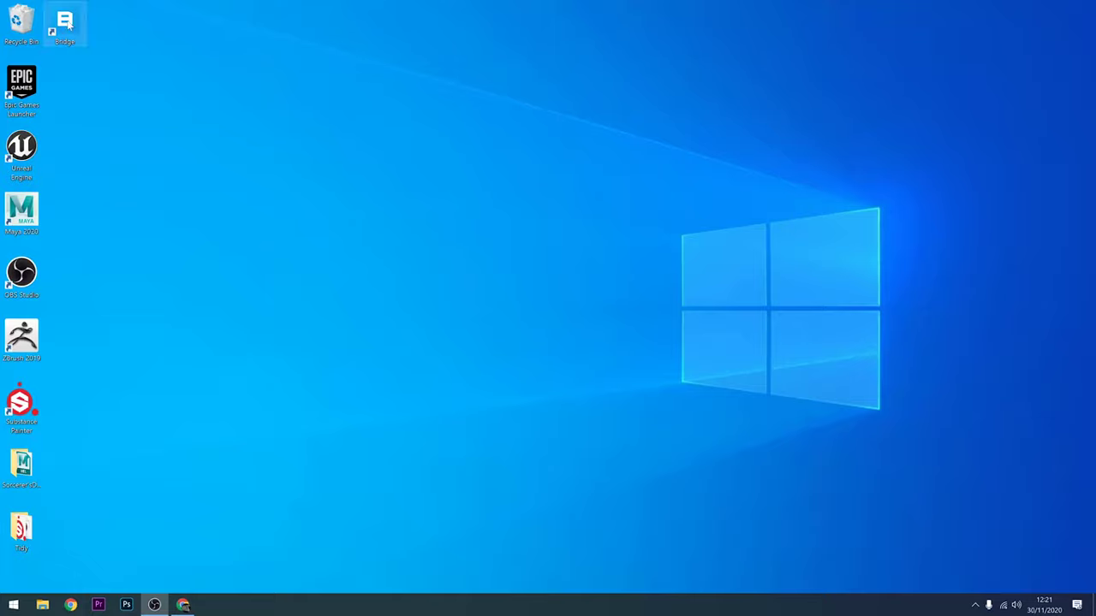
pyautogui.doubleClick(65, 24)
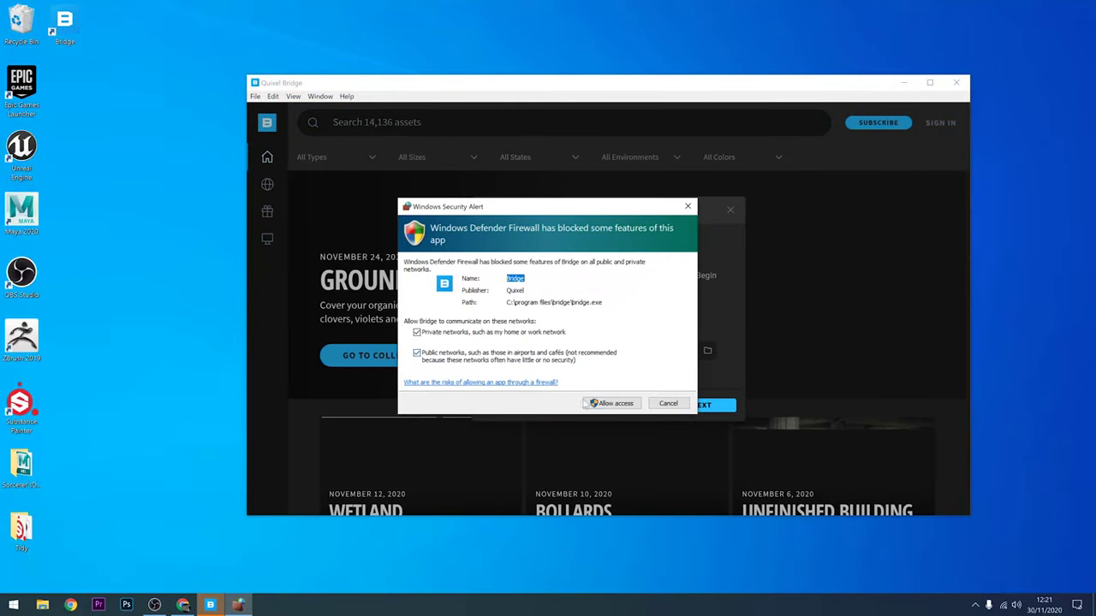
pyautogui.click(591, 404)
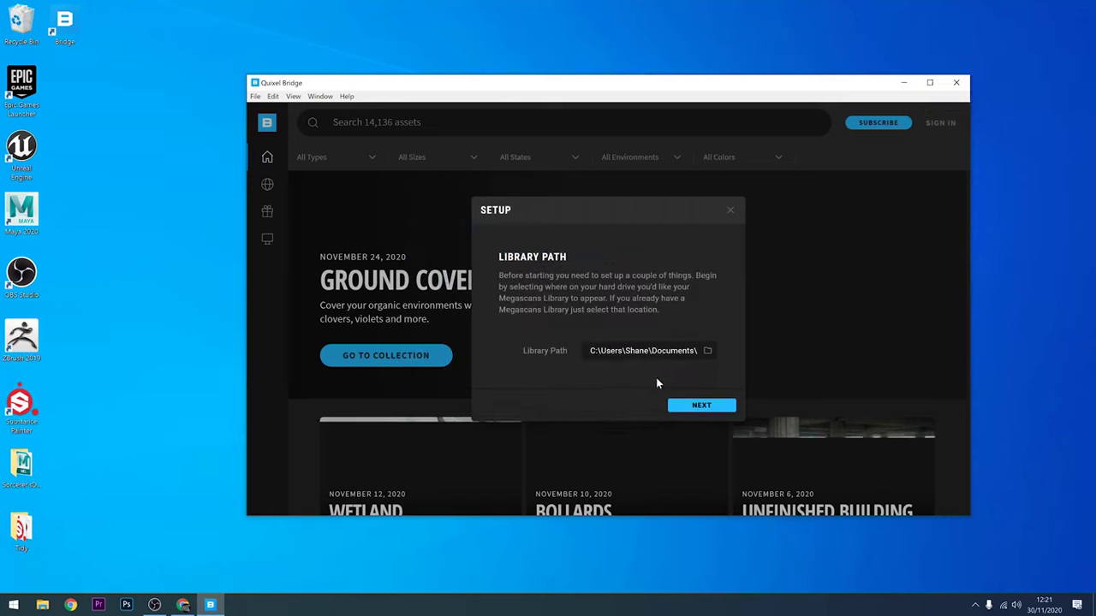
# Step: Create a folder named Quixel on drive D and select it as the library path D:\Quixel
pyautogui.click(708, 352)
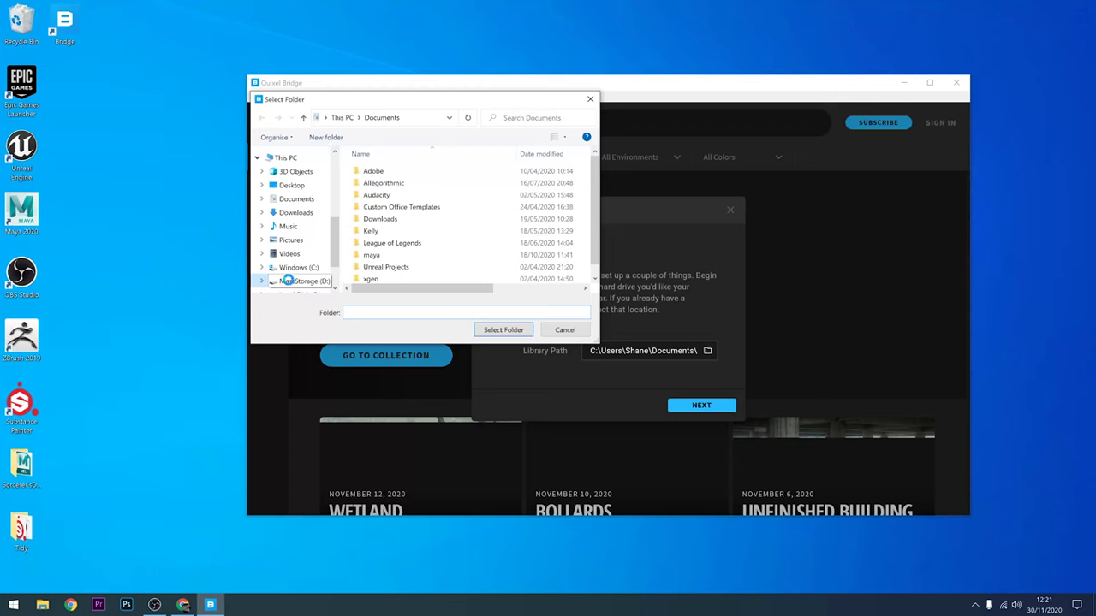
pyautogui.click(299, 281)
pyautogui.click(326, 136)
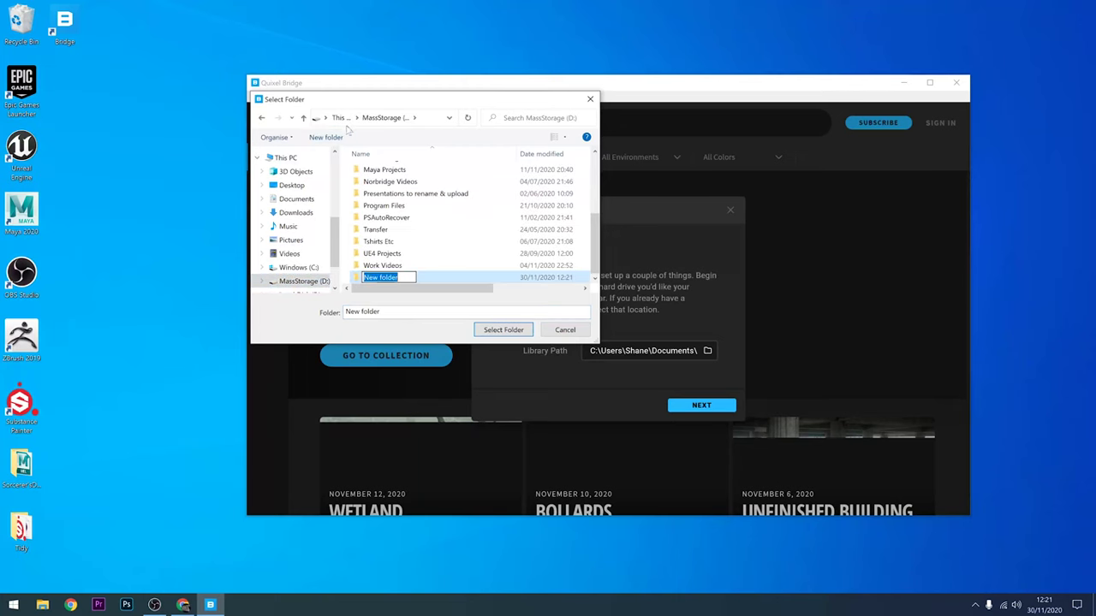
pyautogui.write('Quixel')
pyautogui.press('Return')
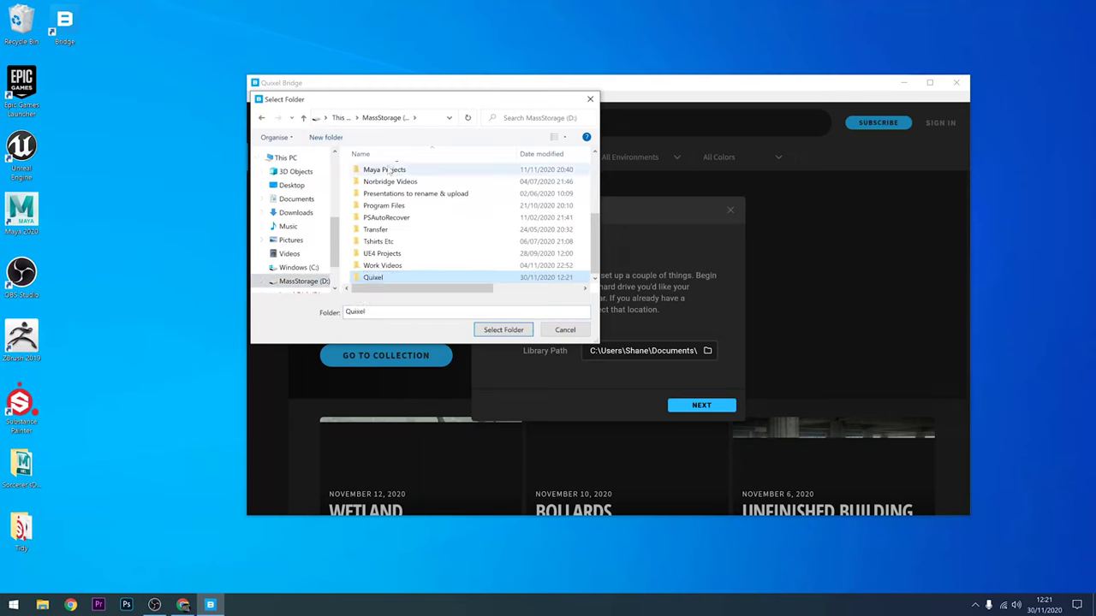
pyautogui.doubleClick(377, 277)
pyautogui.click(501, 330)
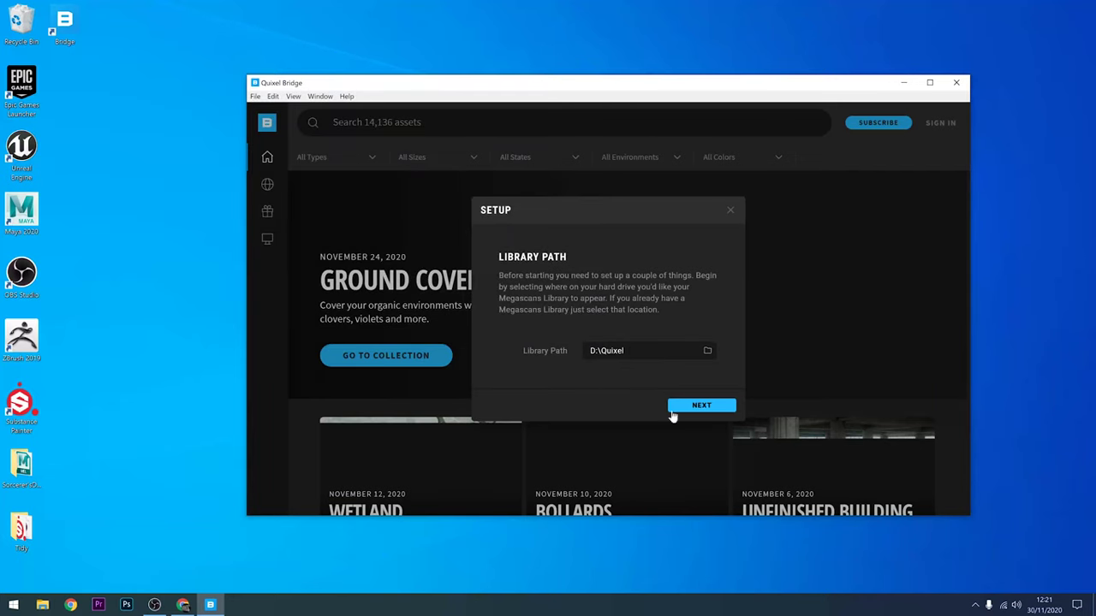
# Step: Keep Unreal Engine as export target, download its plugin, and check versions in the Epic Games Launcher
pyautogui.click(698, 405)
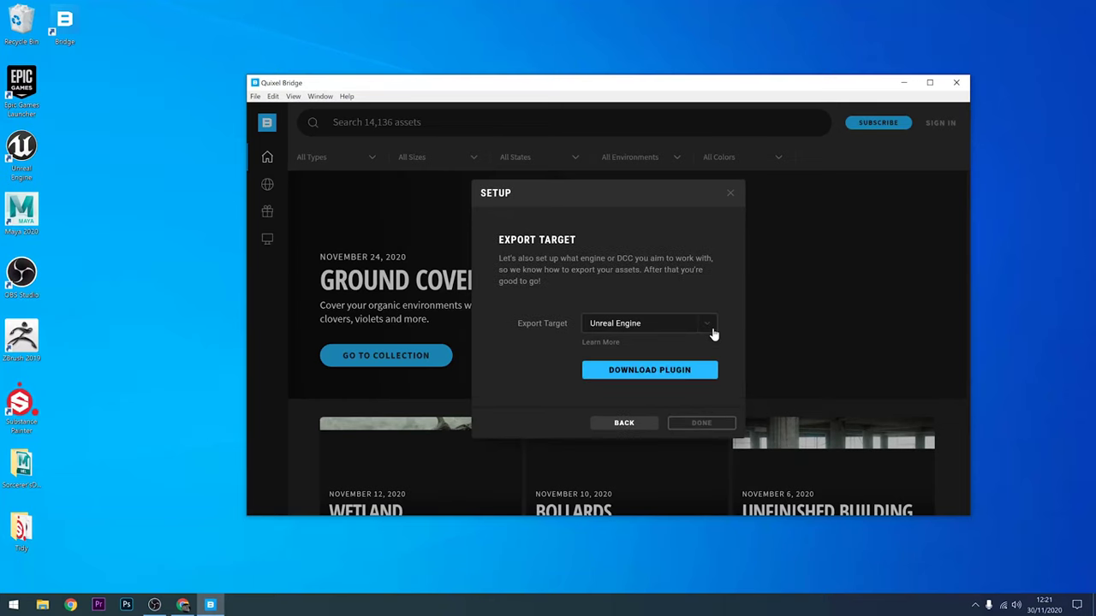
pyautogui.click(659, 371)
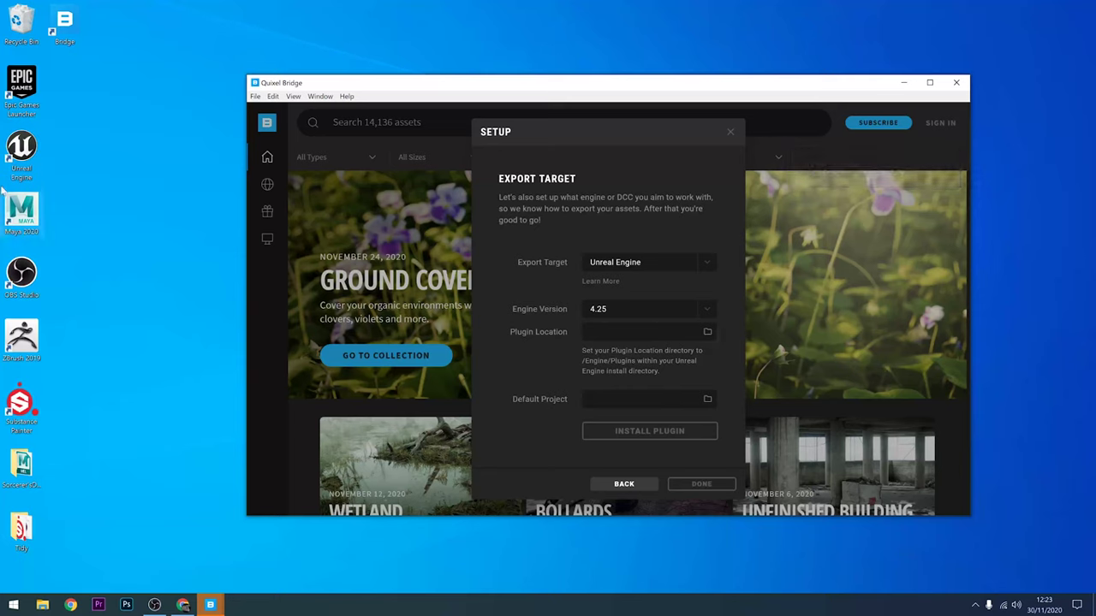
pyautogui.doubleClick(31, 79)
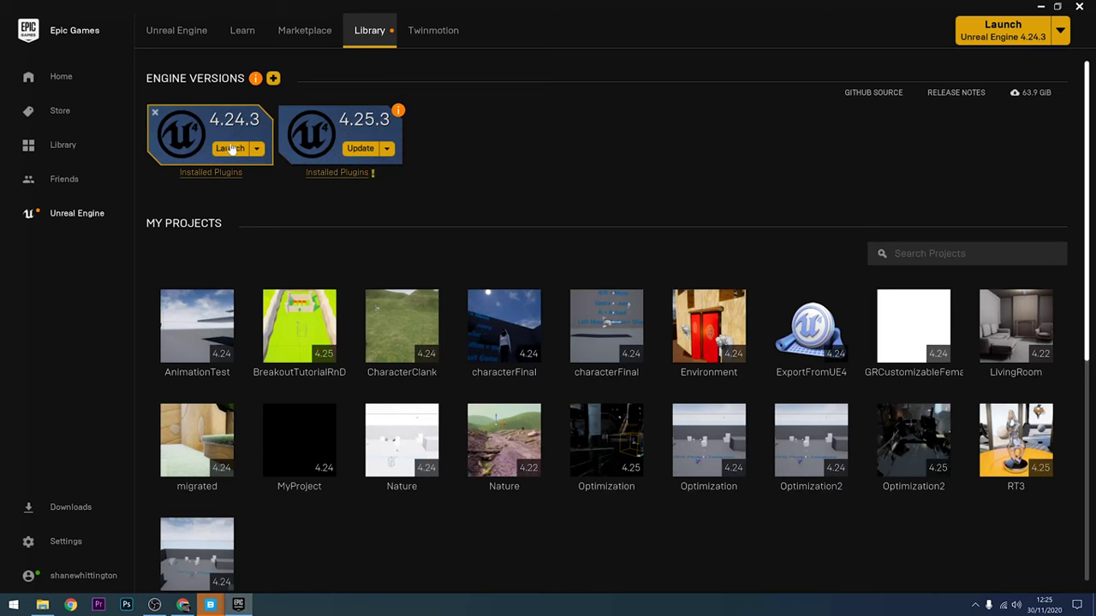
pyautogui.click(1040, 7)
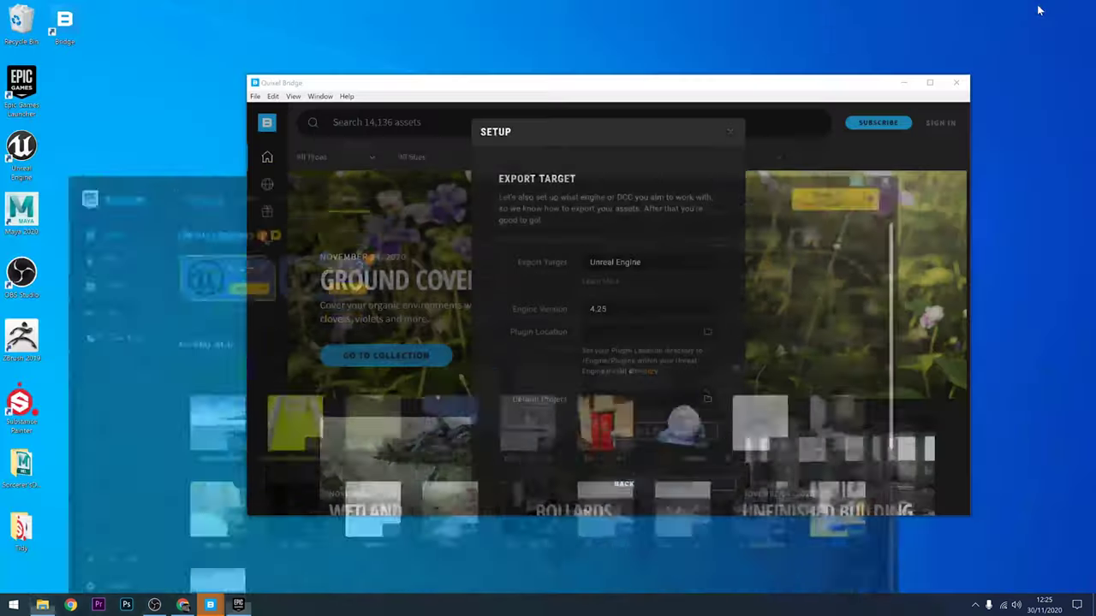
# Step: Set engine version 4.24 and browse the plugin location into C:\Program Files
pyautogui.click(707, 309)
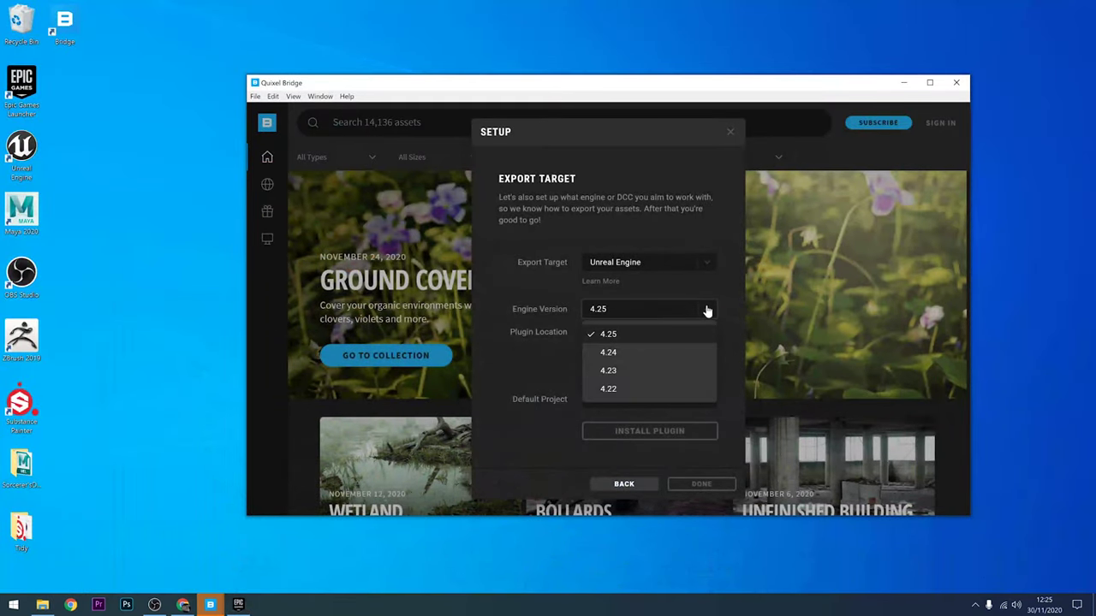
pyautogui.click(611, 351)
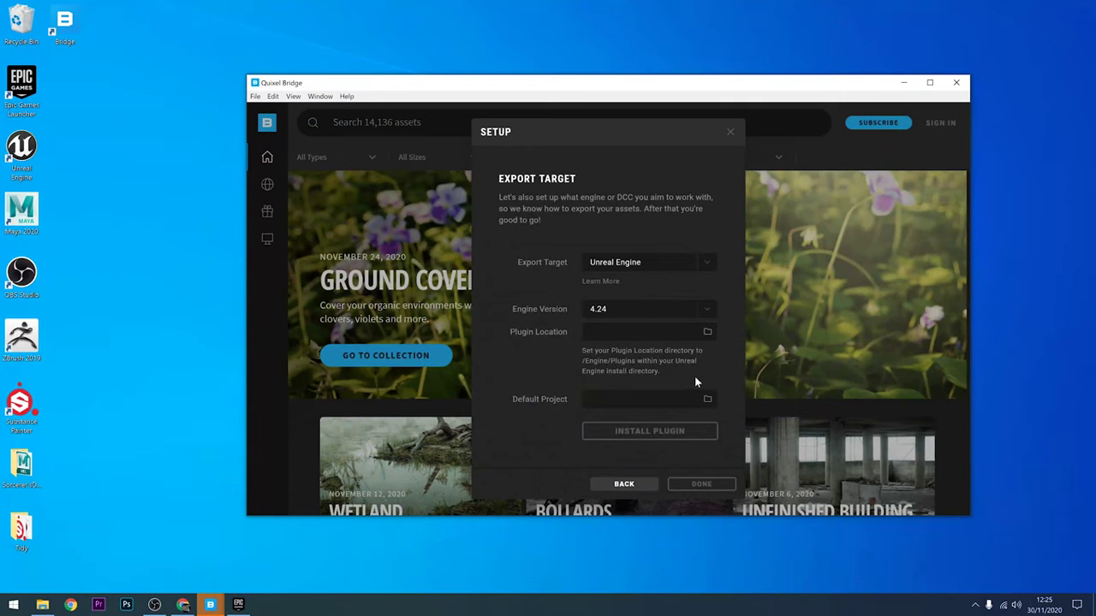
pyautogui.click(708, 334)
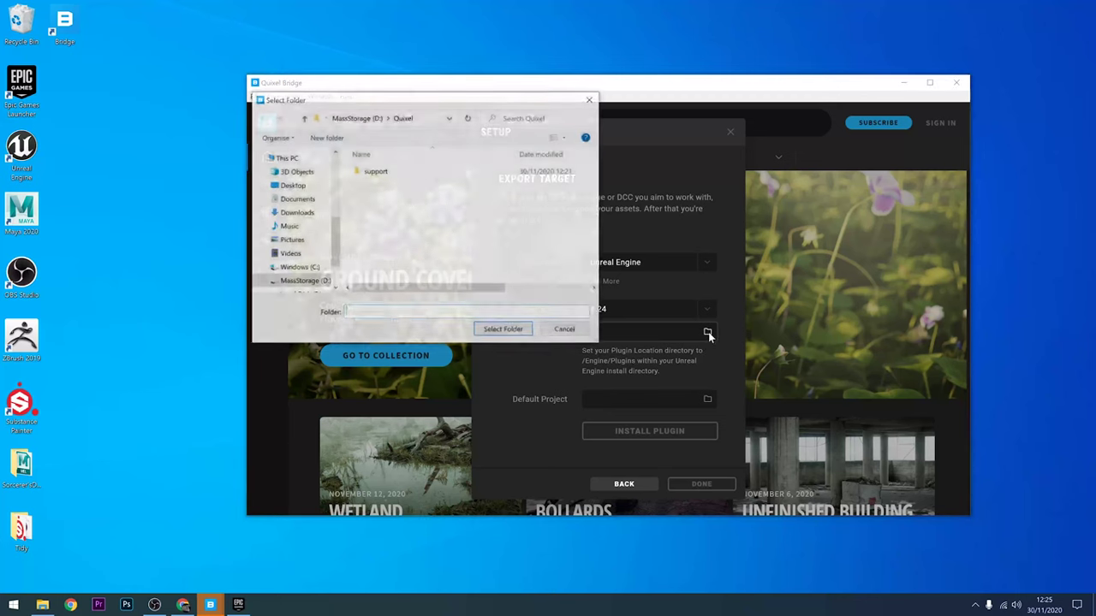
pyautogui.click(301, 268)
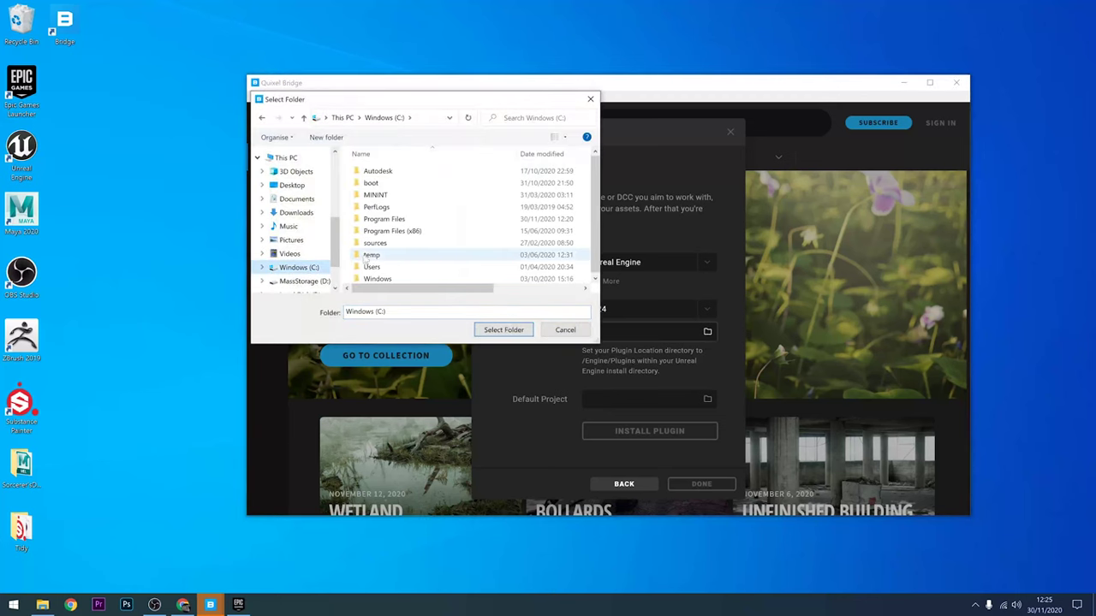
pyautogui.doubleClick(378, 217)
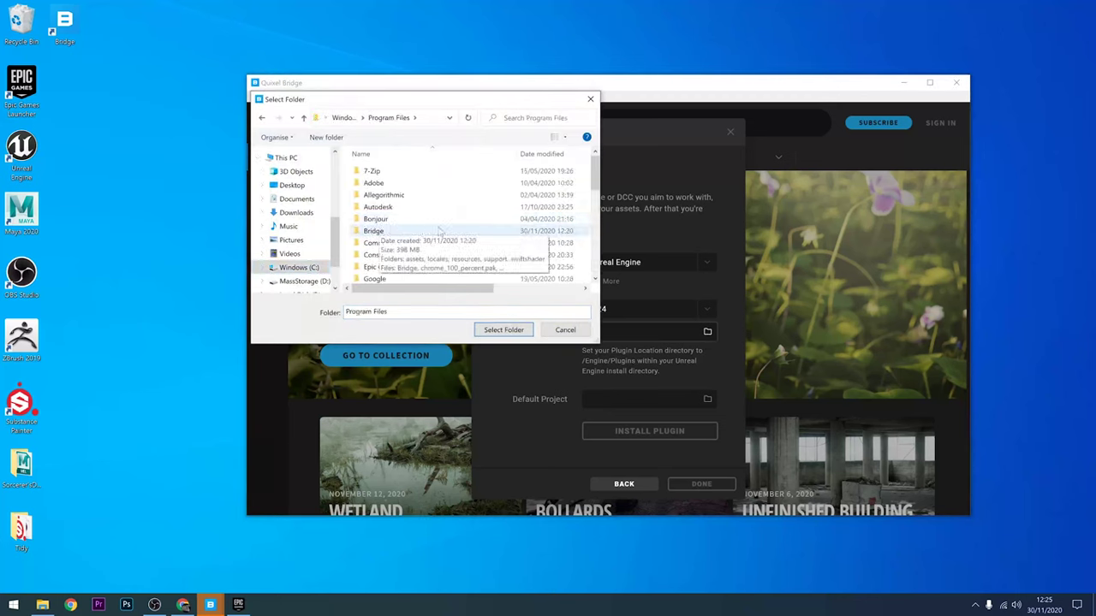
# Step: Set the plugin location to Epic Games\UE_4.24\Engine\Plugins and install the plugin
pyautogui.scroll(-1, 383, 235)
pyautogui.click(384, 242)
pyautogui.doubleClick(387, 243)
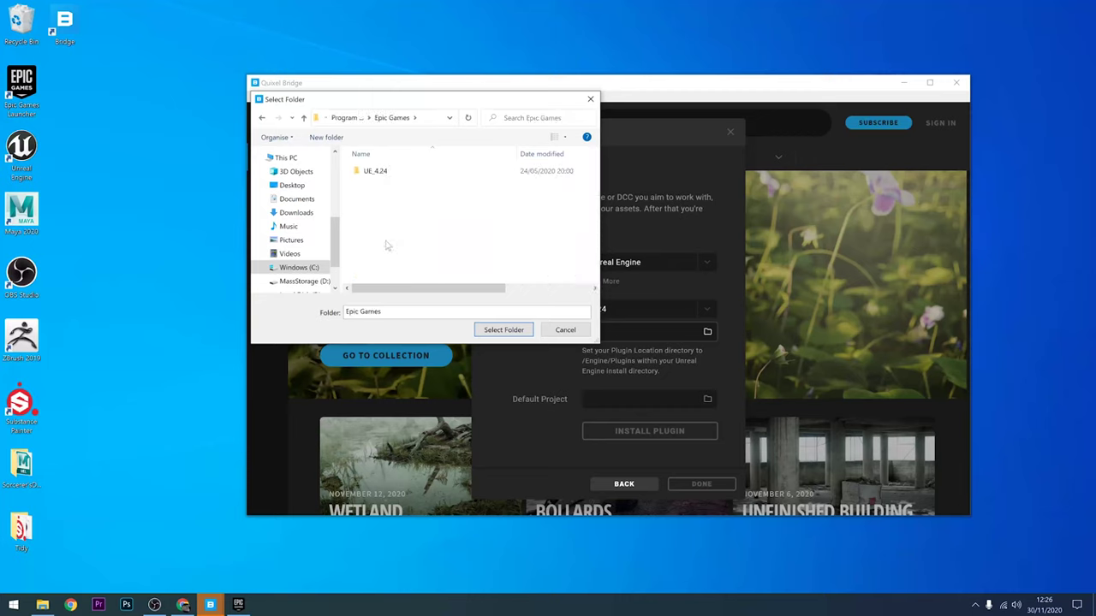
pyautogui.doubleClick(369, 171)
pyautogui.doubleClick(374, 183)
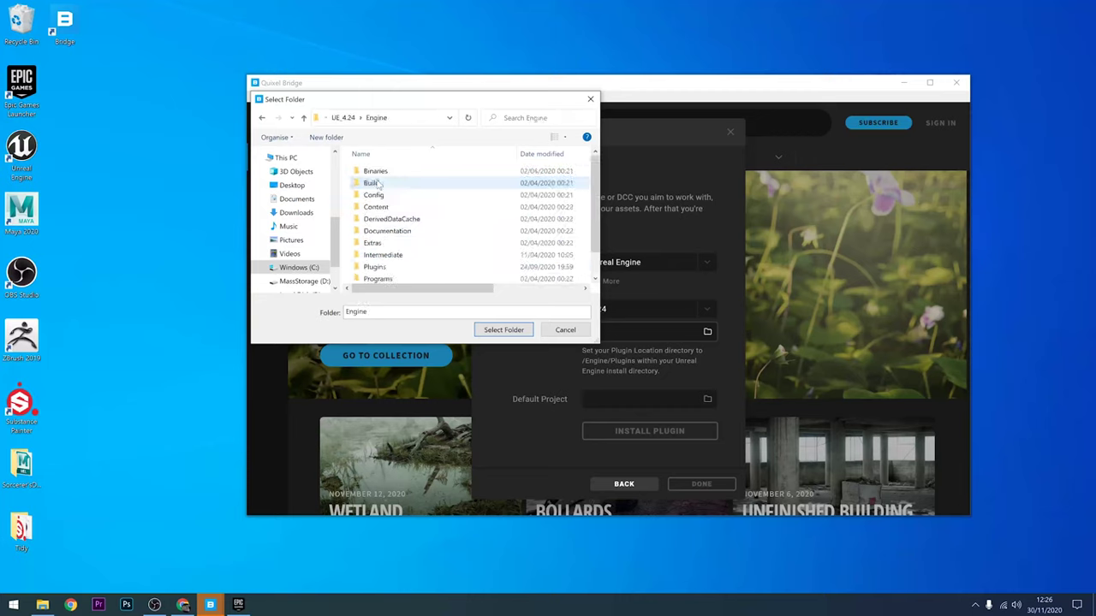
pyautogui.doubleClick(377, 266)
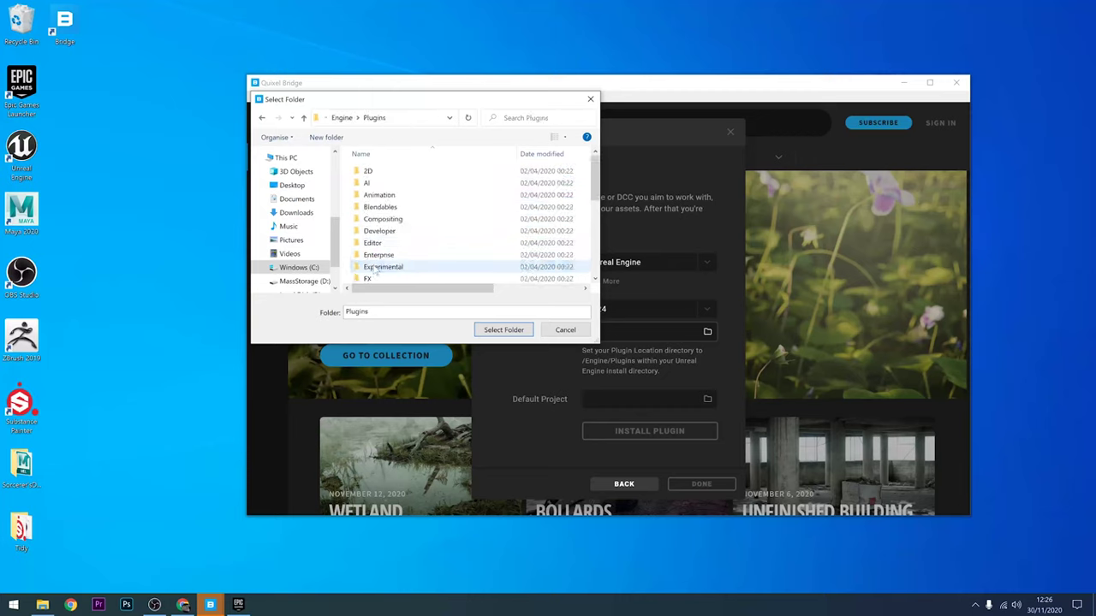
pyautogui.click(498, 329)
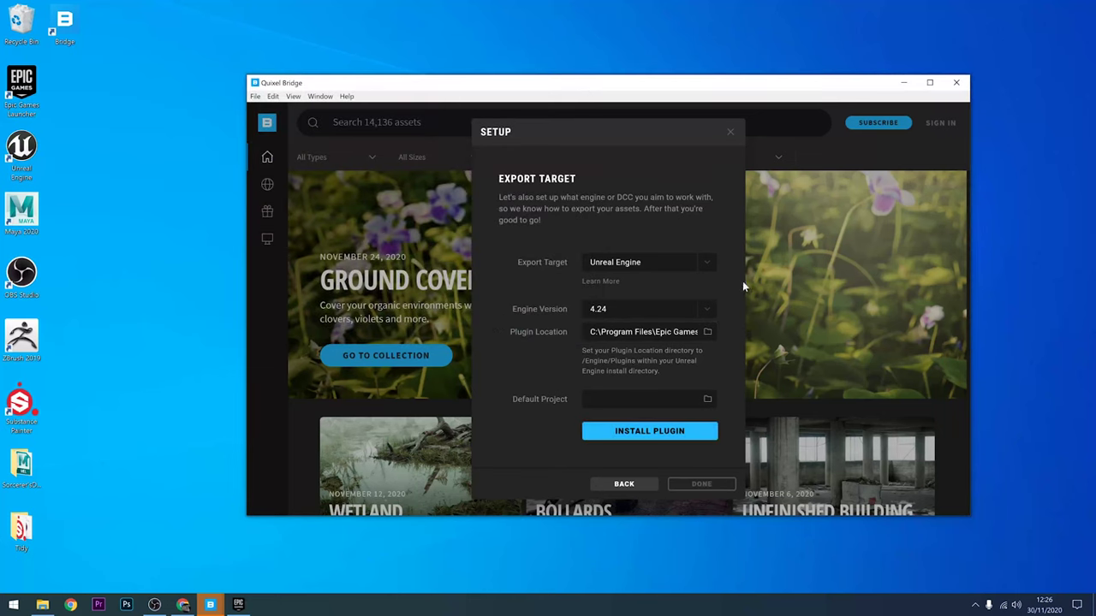
pyautogui.click(665, 435)
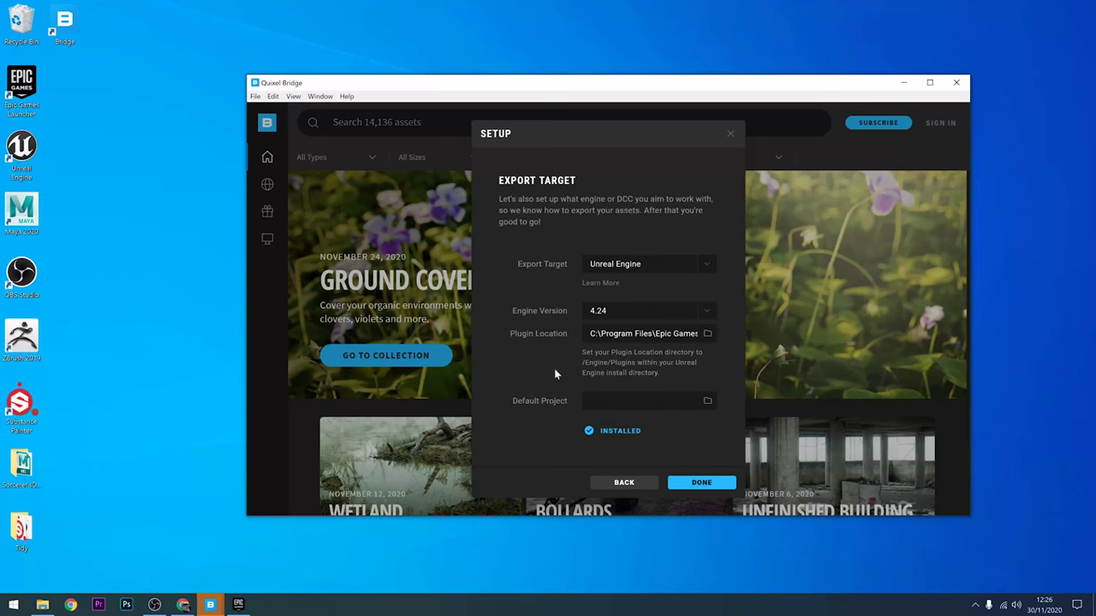
# Step: Finish the export setup, maximize the Bridge window, and choose Sign in with Epic Games
pyautogui.click(698, 482)
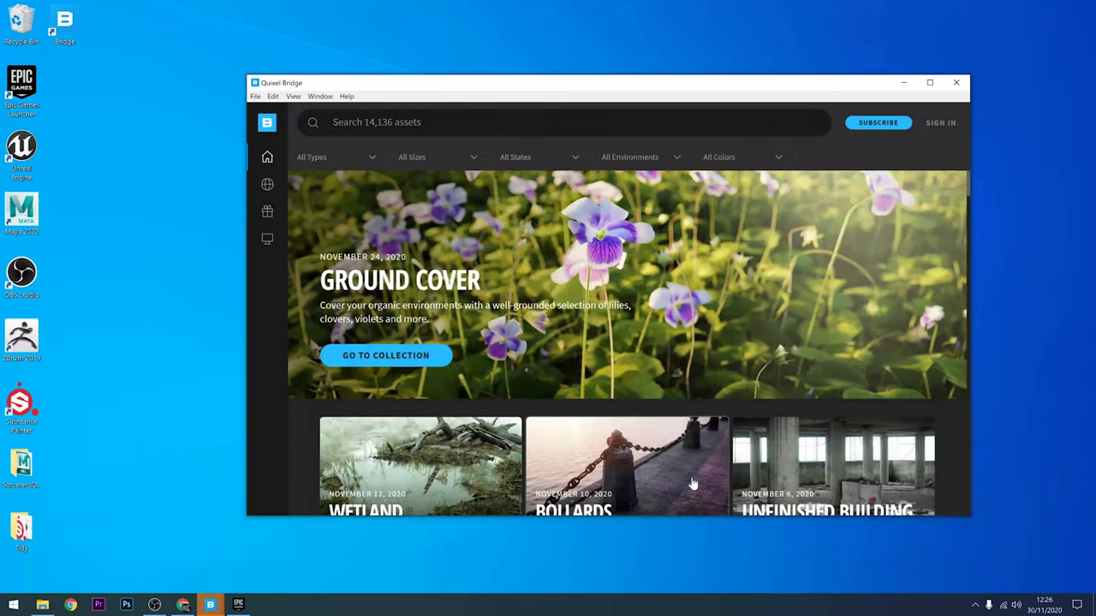
pyautogui.click(929, 82)
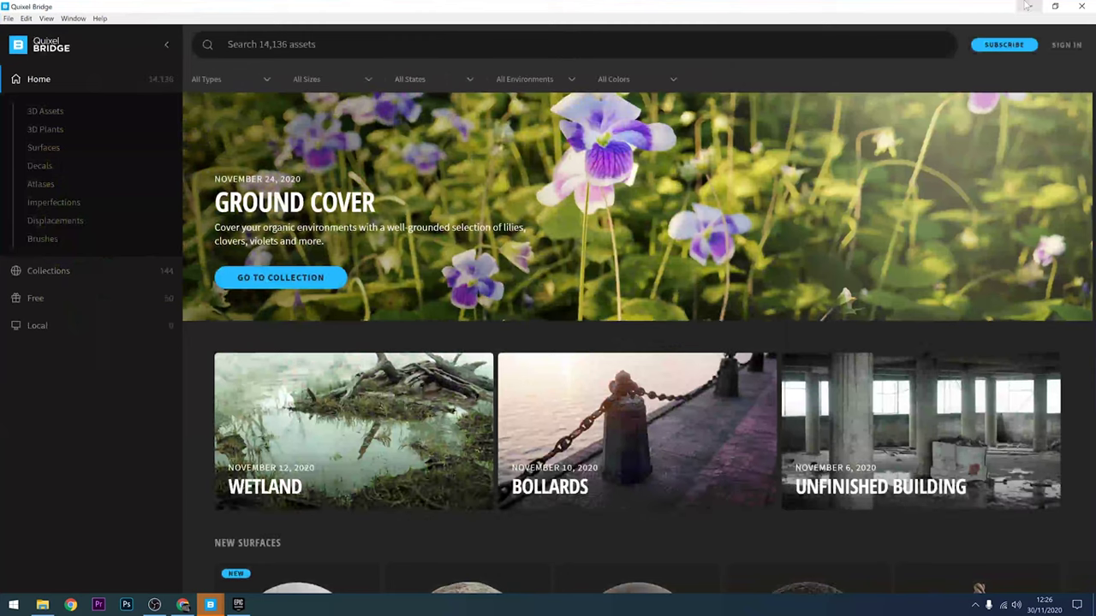
pyautogui.click(1065, 44)
pyautogui.click(577, 195)
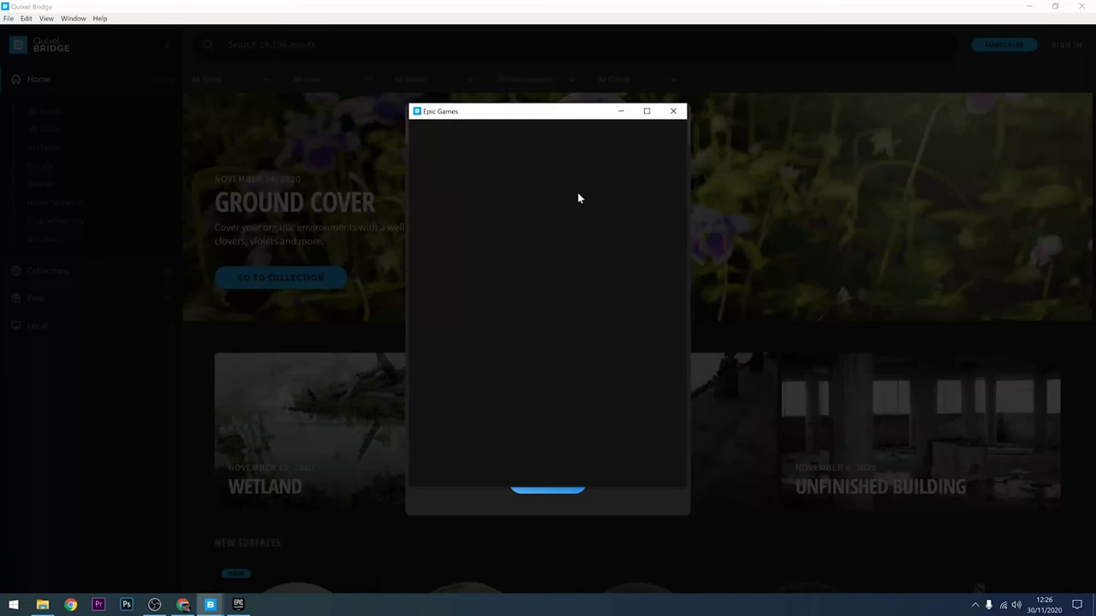
# Step: Log in to Bridge with the Epic Games username and password
pyautogui.click(542, 221)
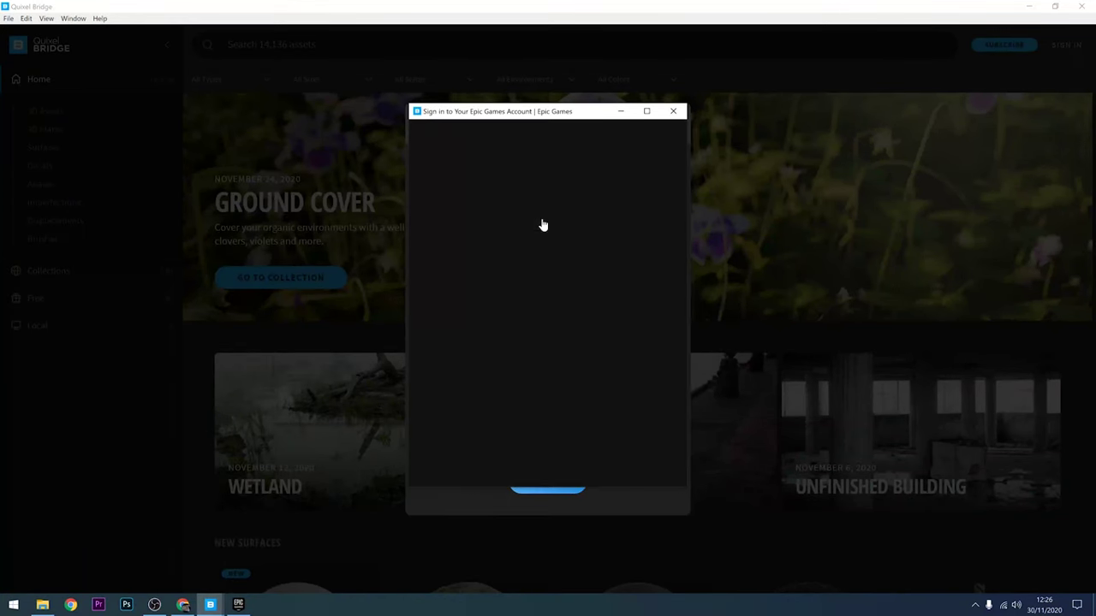
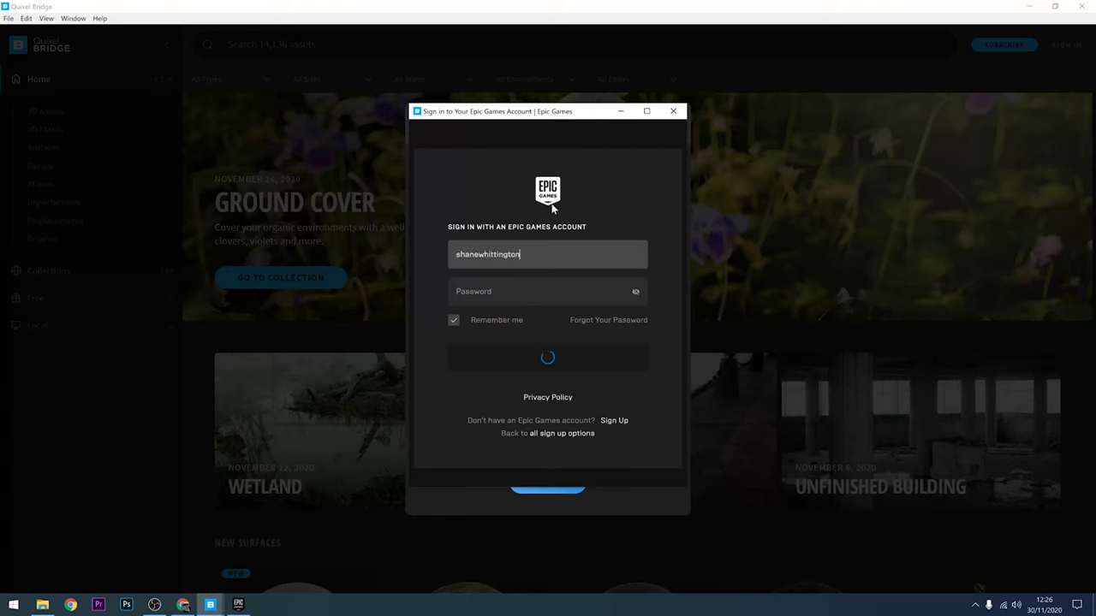
pyautogui.press('Tab')
pyautogui.write('••')
pyautogui.press('Return')
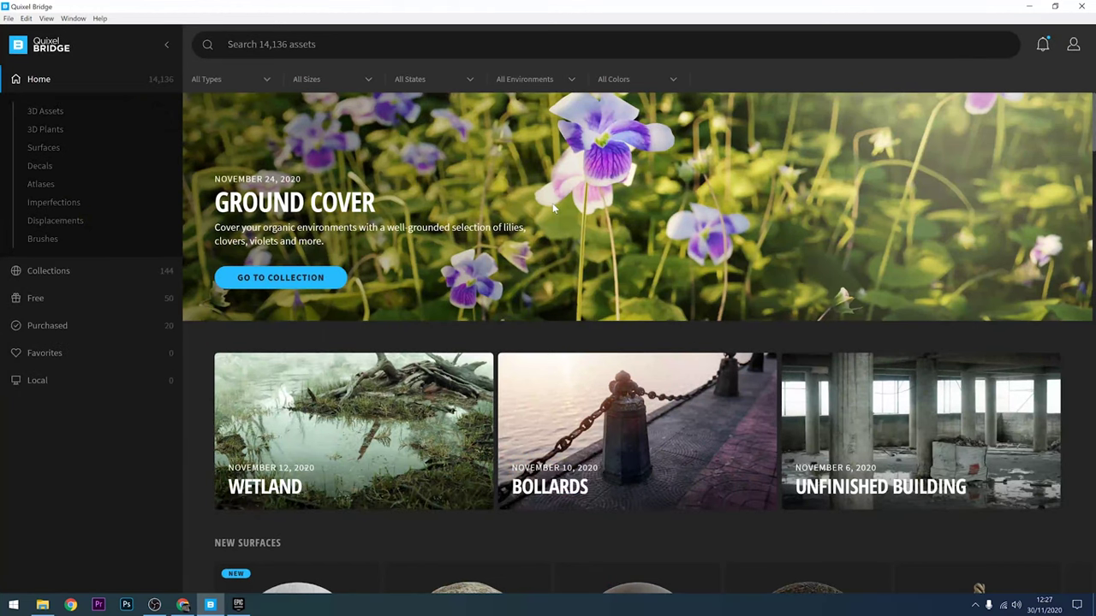
# Step: Minimize Quixel Bridge to reach the desktop for launching Unreal Engine 4.24
pyautogui.click(1029, 6)
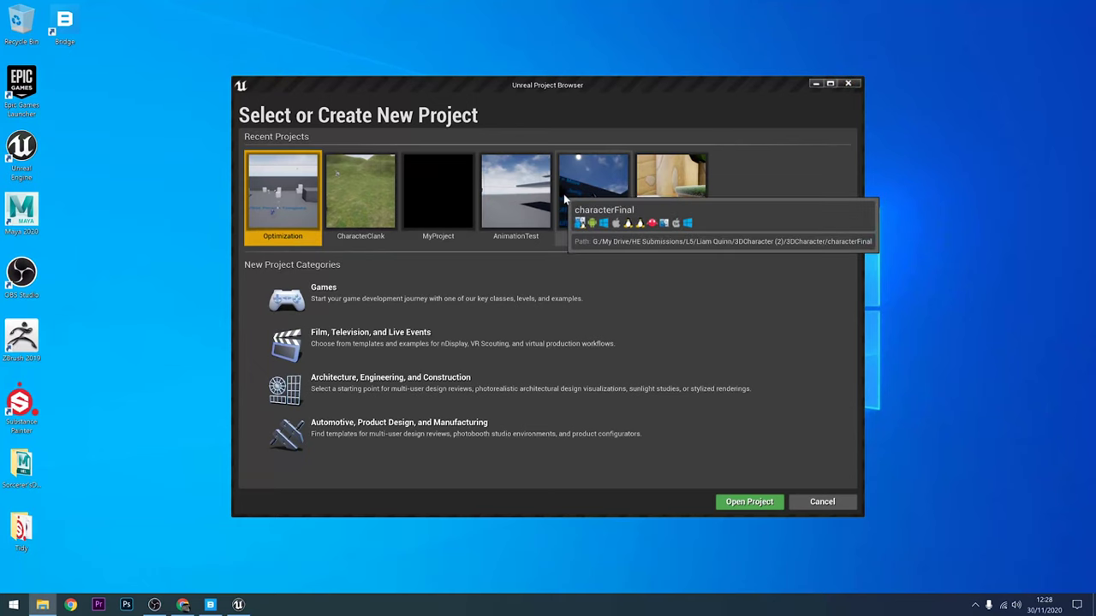
# Step: Create a First Person project from the Games category, named QuixelDemo
pyautogui.click(351, 301)
pyautogui.click(685, 502)
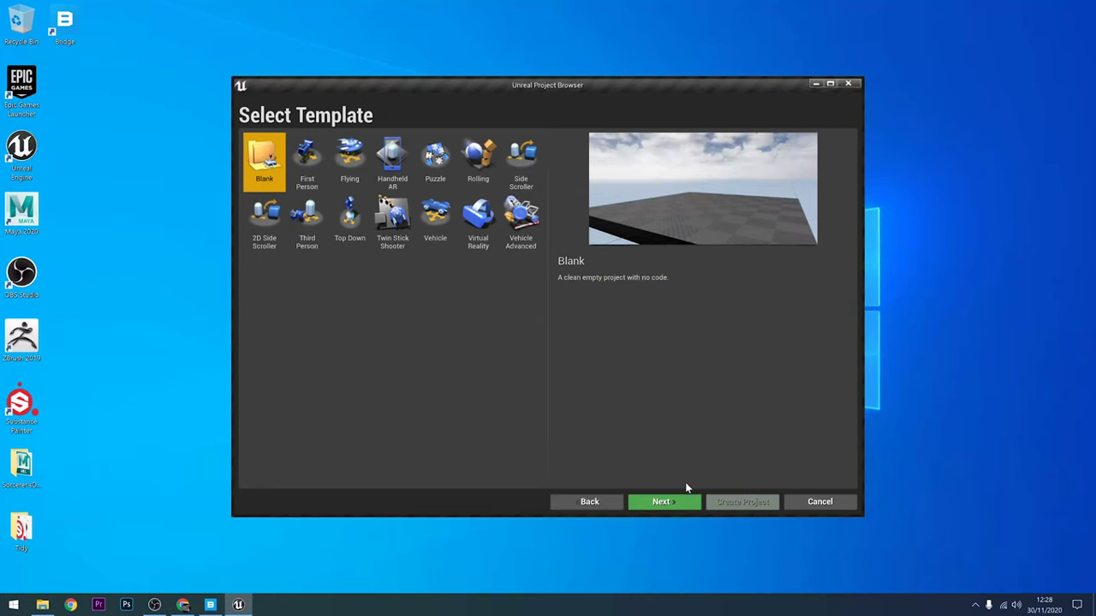
pyautogui.click(302, 154)
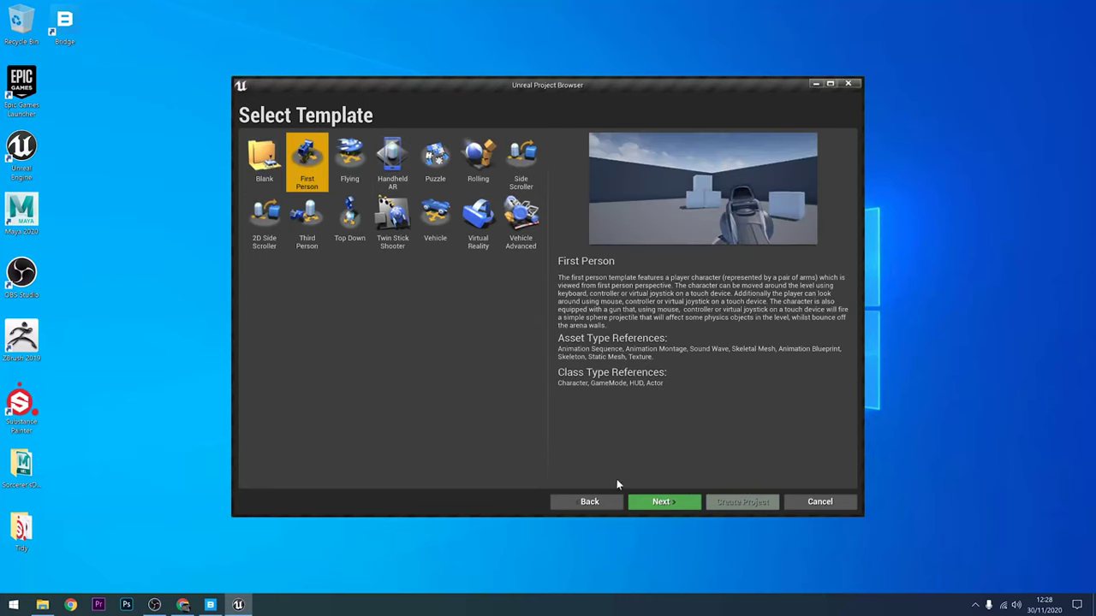
pyautogui.click(657, 501)
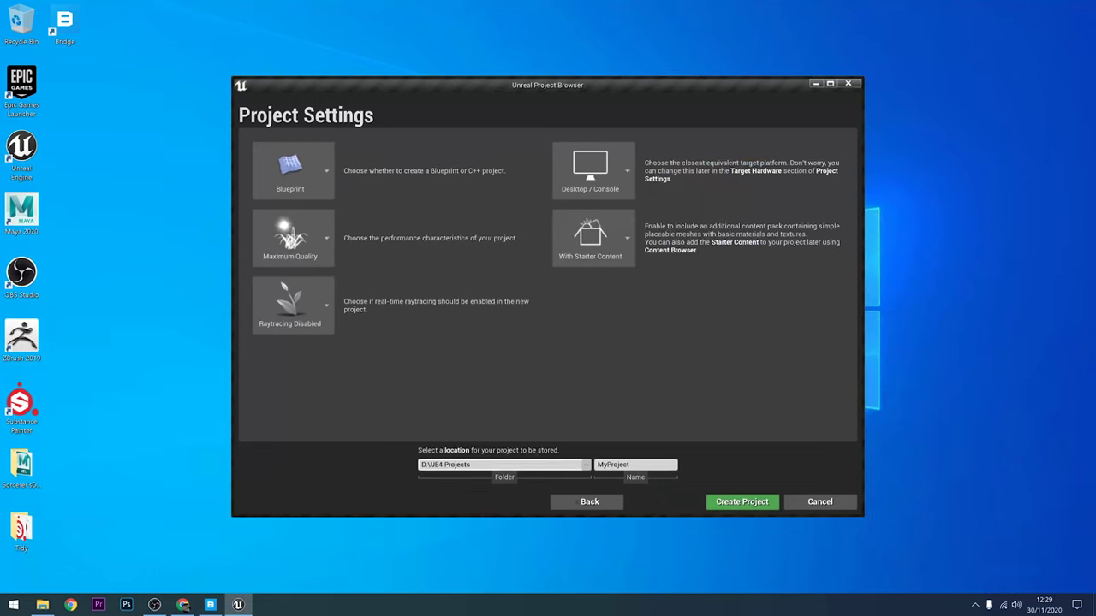
pyautogui.click(635, 465)
pyautogui.write('Q')
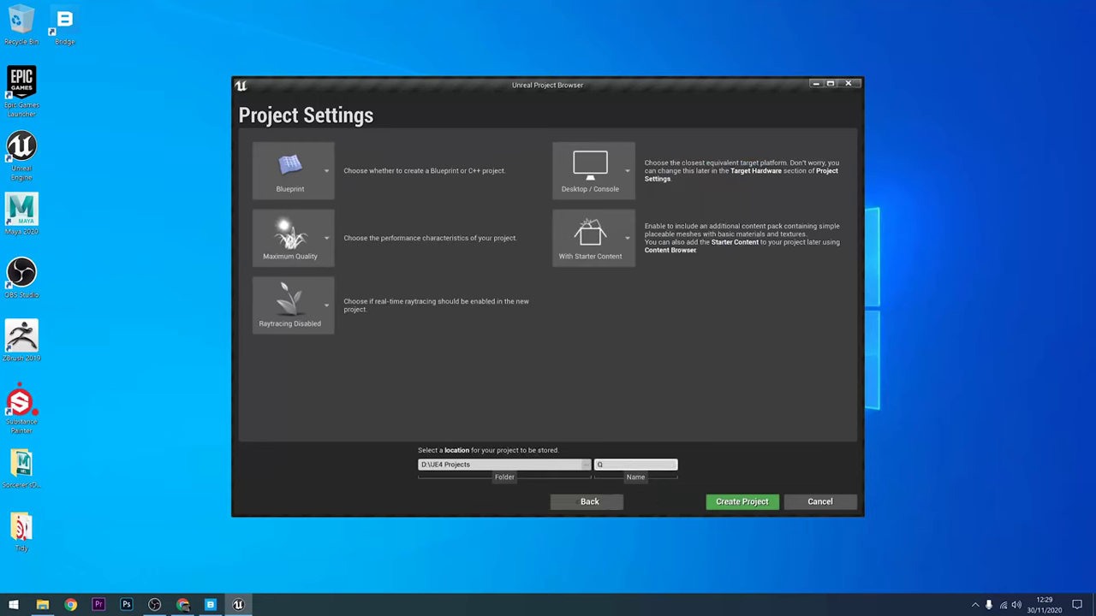
pyautogui.write('uixelDemo')
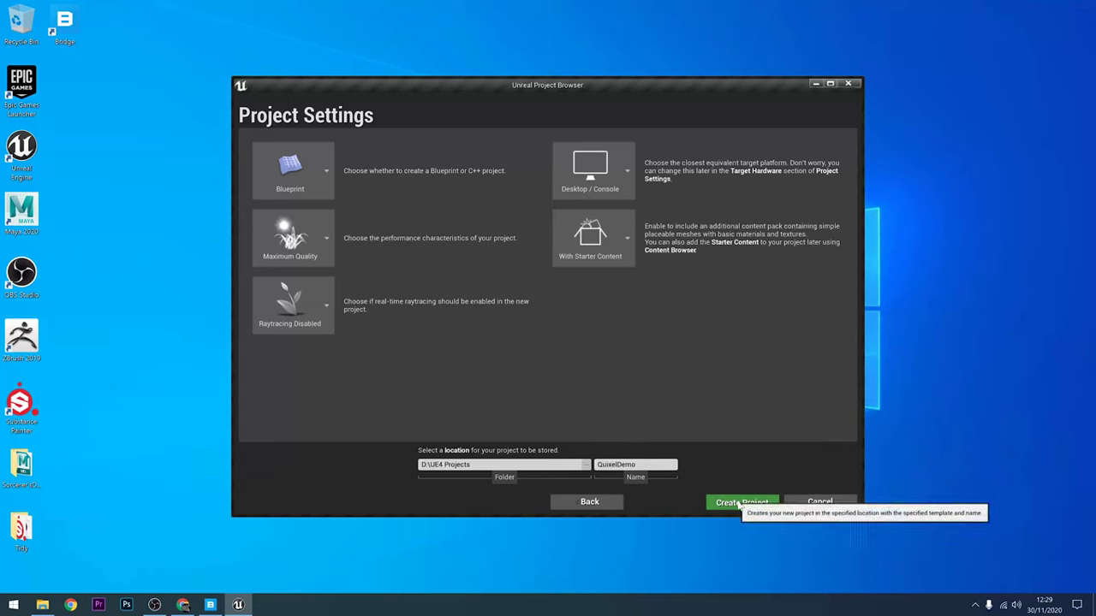
pyautogui.click(738, 500)
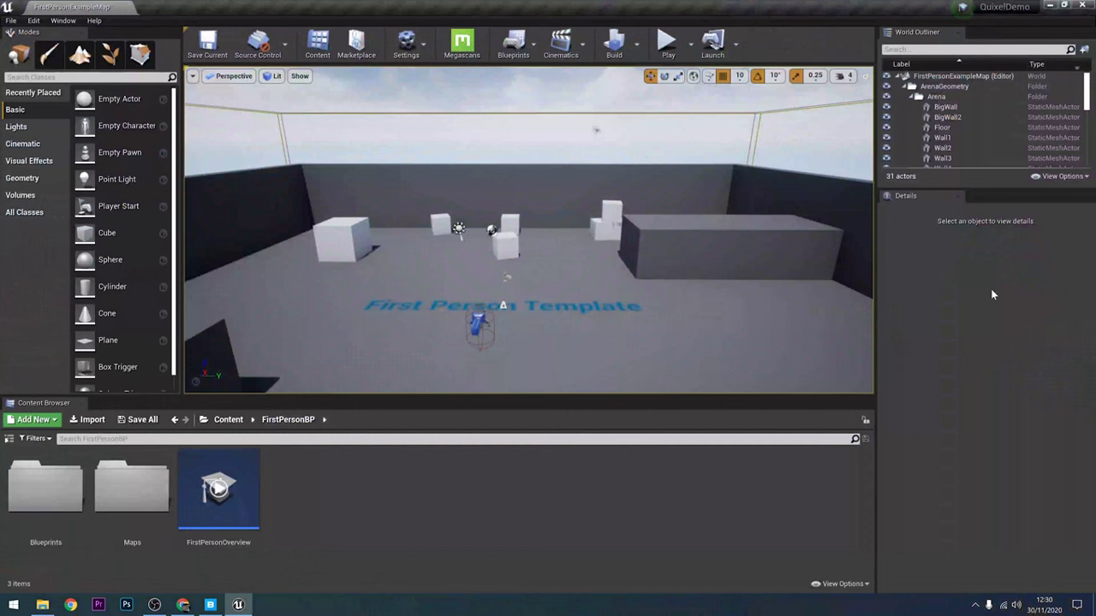
pyautogui.click(461, 44)
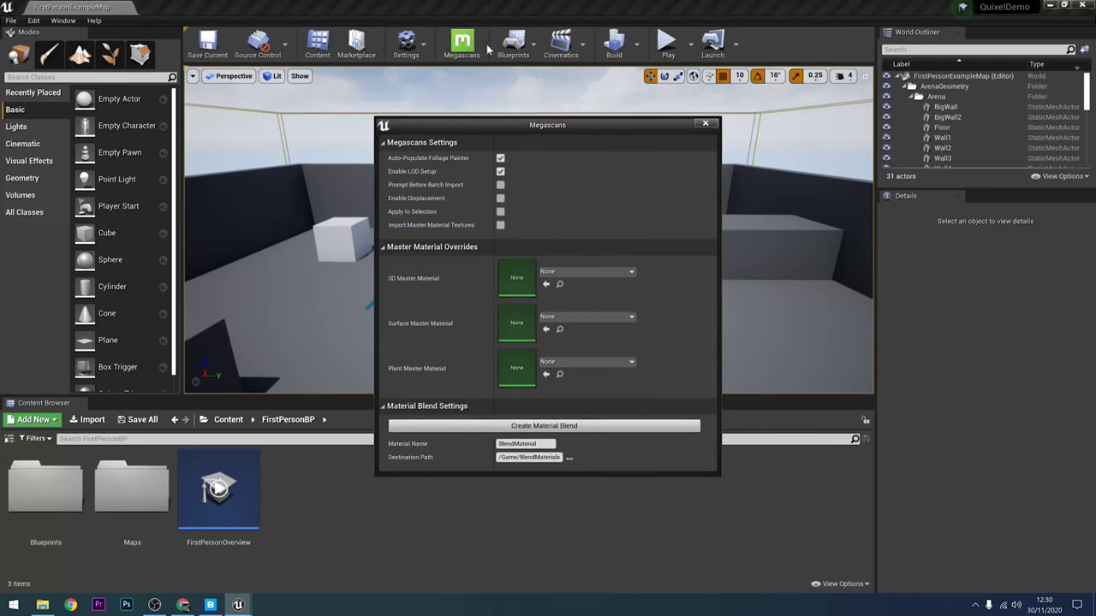
pyautogui.click(705, 123)
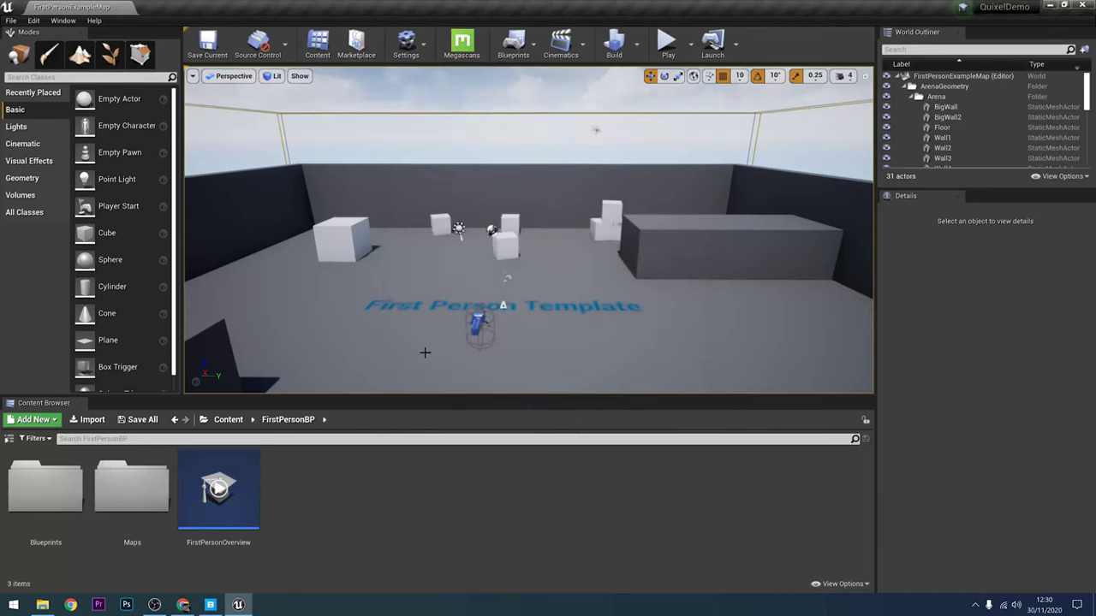
# Step: Browse 3D Assets > Props > Storage and open the Wooden Barrel's details
pyautogui.click(211, 605)
pyautogui.click(53, 111)
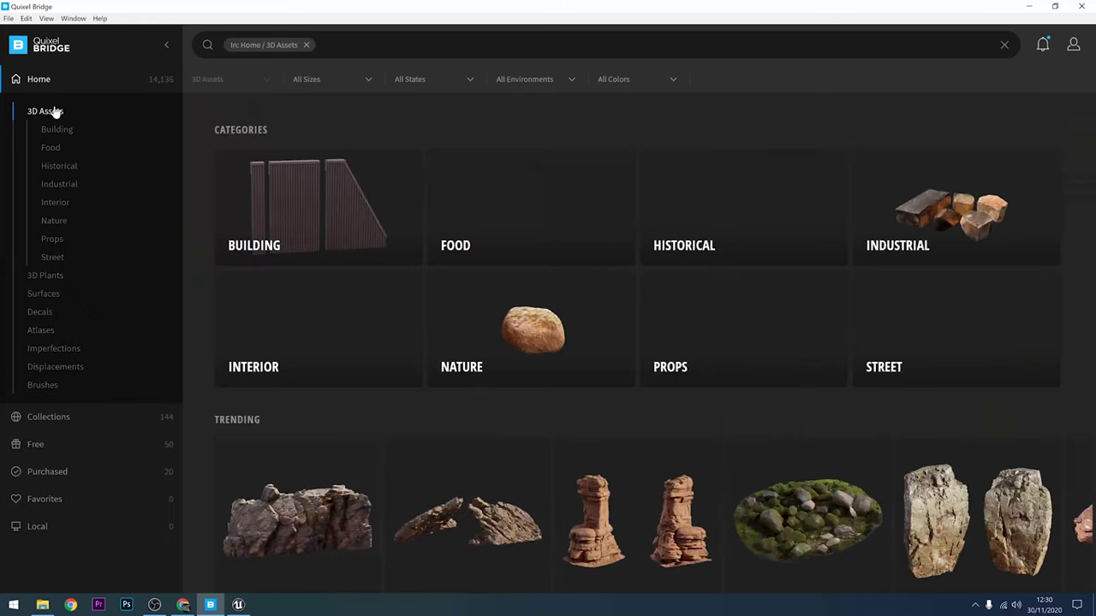
pyautogui.click(738, 331)
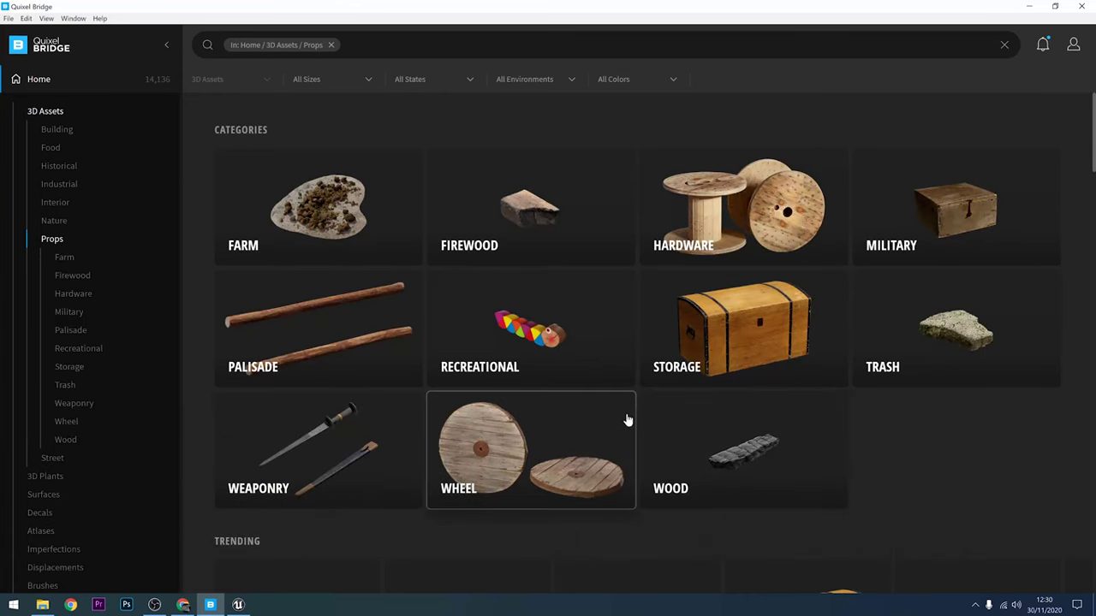
pyautogui.click(737, 343)
pyautogui.scroll(-2, 501, 425)
pyautogui.scroll(-1, 502, 423)
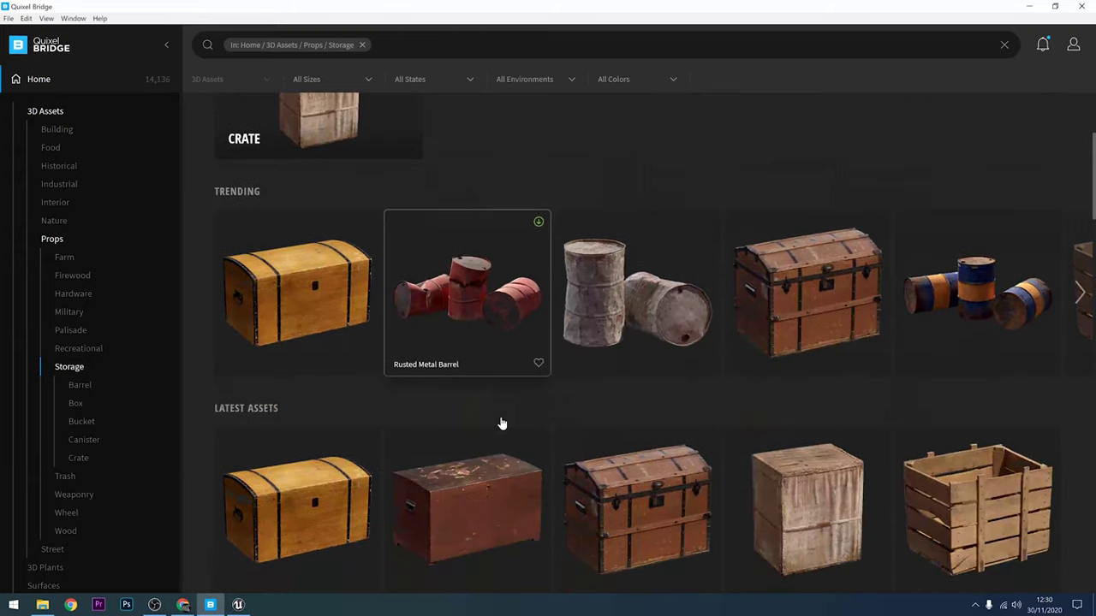
pyautogui.scroll(-2, 502, 419)
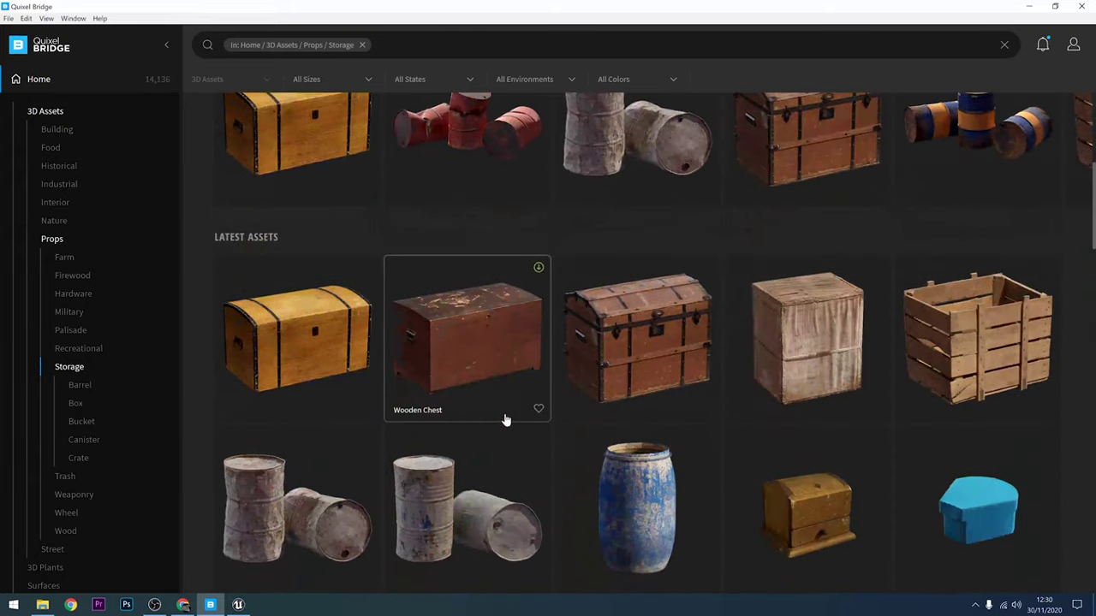
pyautogui.scroll(2, 514, 419)
pyautogui.scroll(-15, 527, 428)
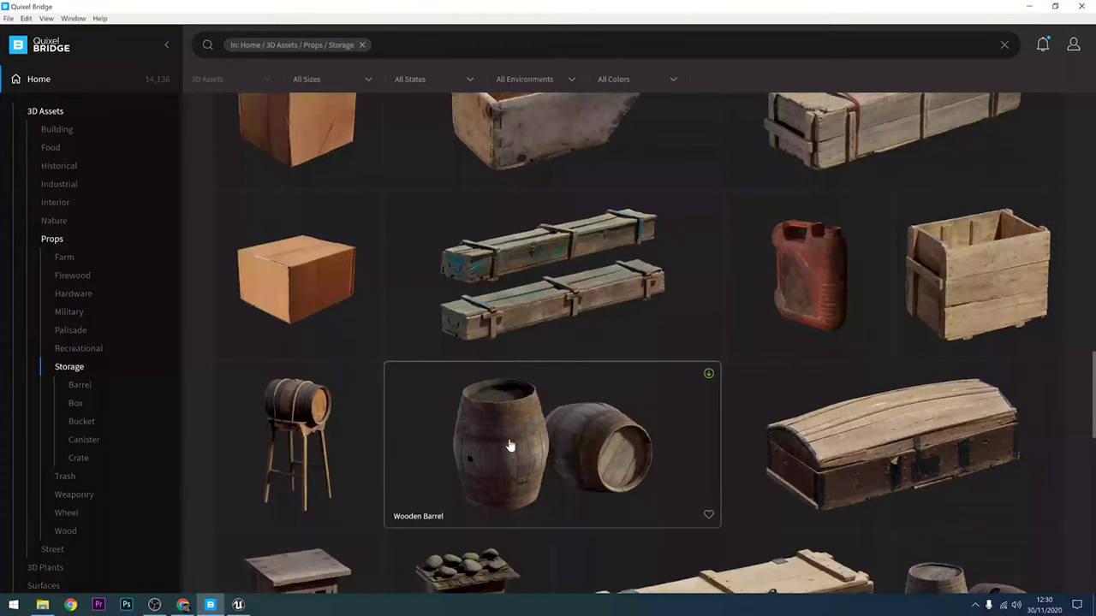
pyautogui.click(509, 444)
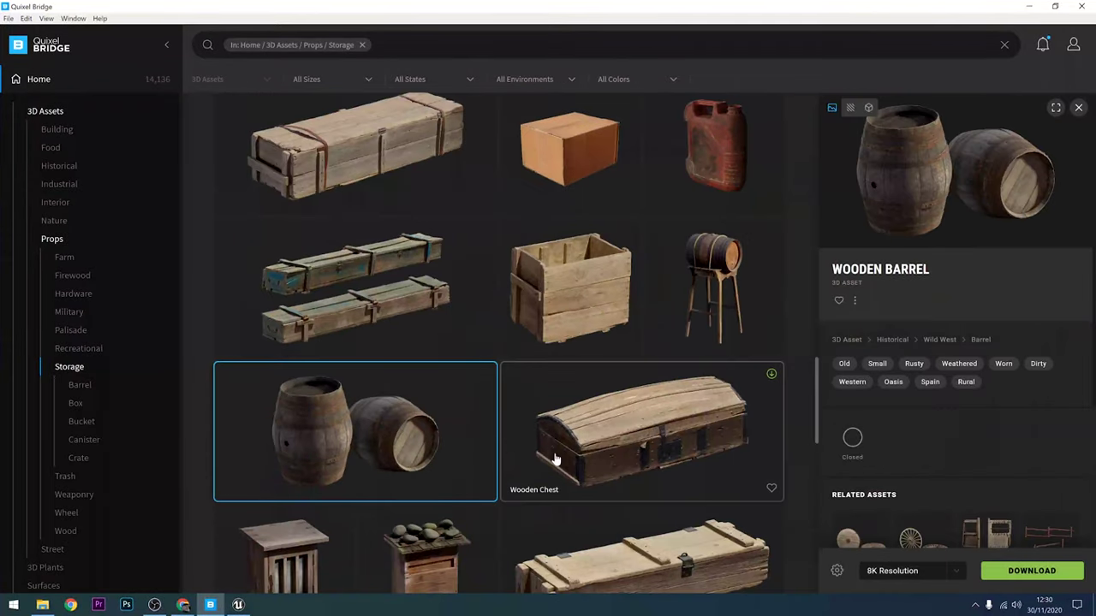
# Step: Choose 2K Resolution and start downloading the Wooden Barrel
pyautogui.scroll(-2, 978, 299)
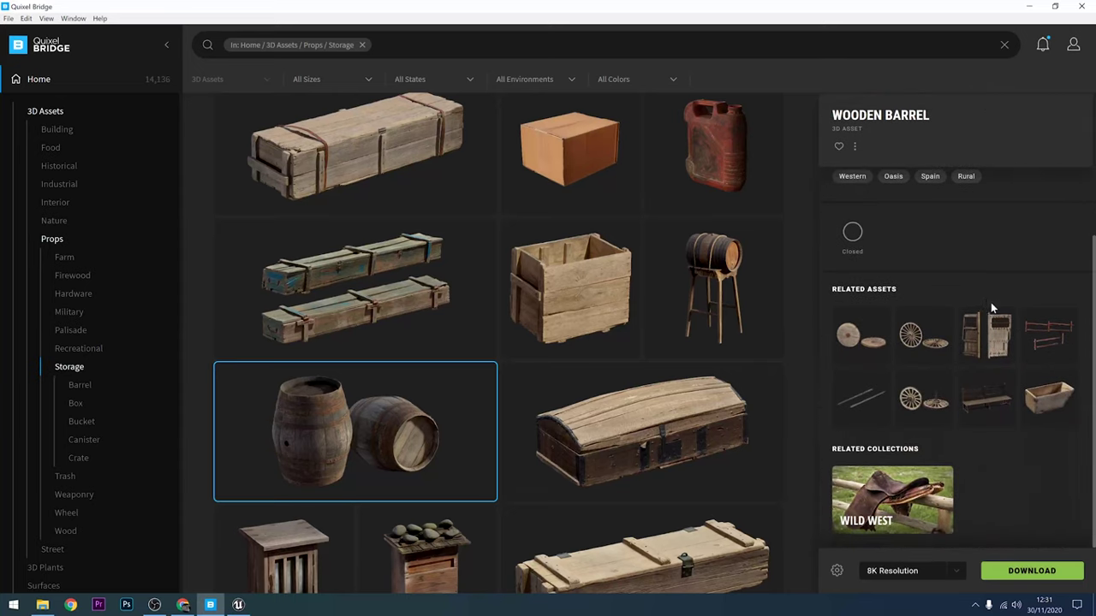
pyautogui.scroll(2, 990, 301)
pyautogui.click(950, 571)
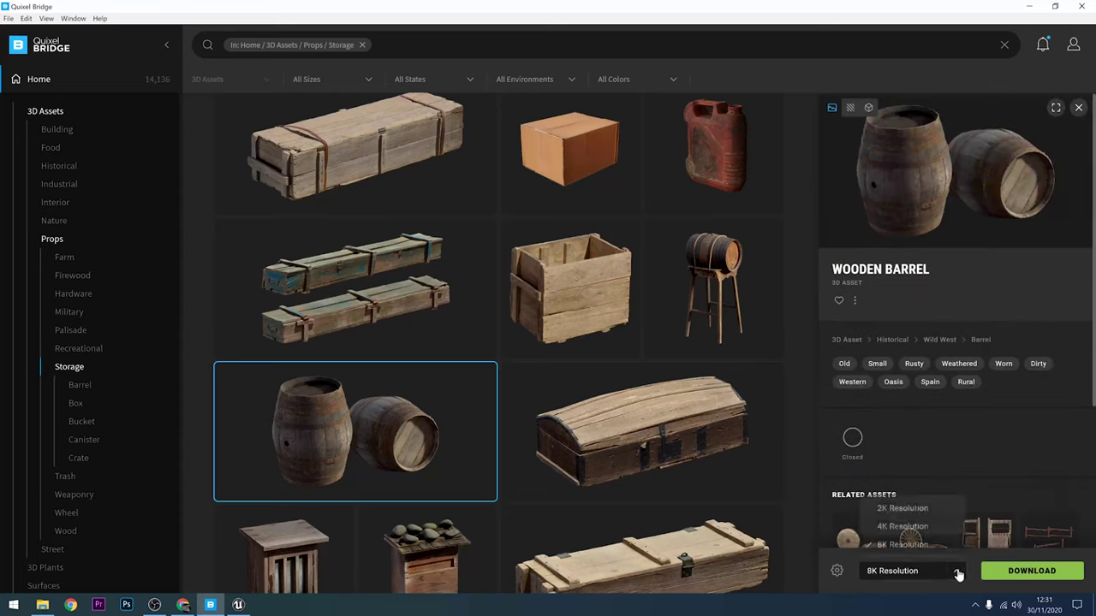
pyautogui.click(907, 509)
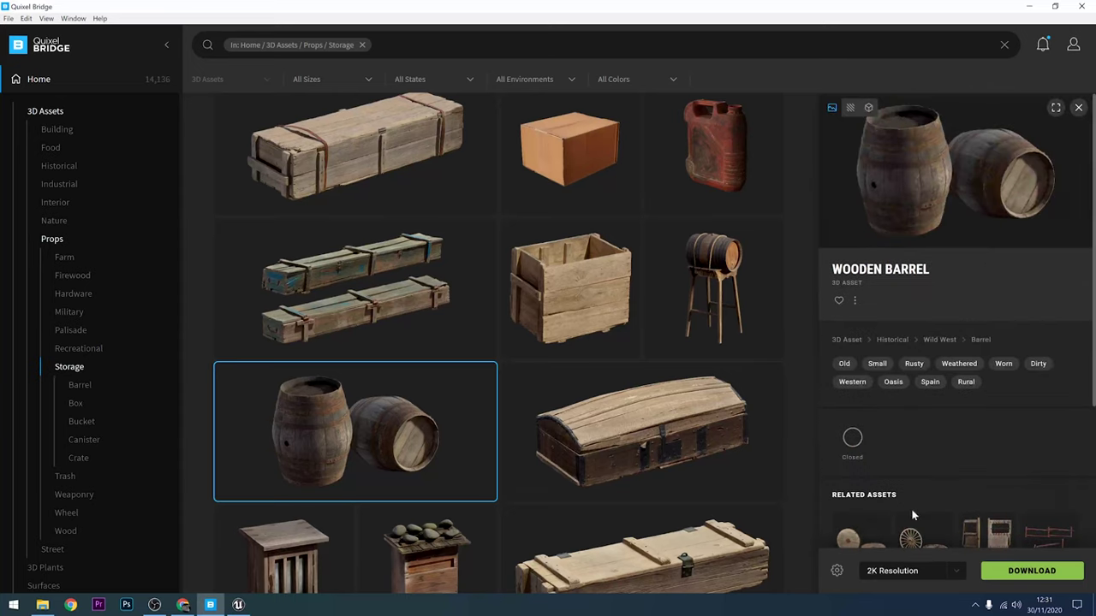
pyautogui.click(1017, 577)
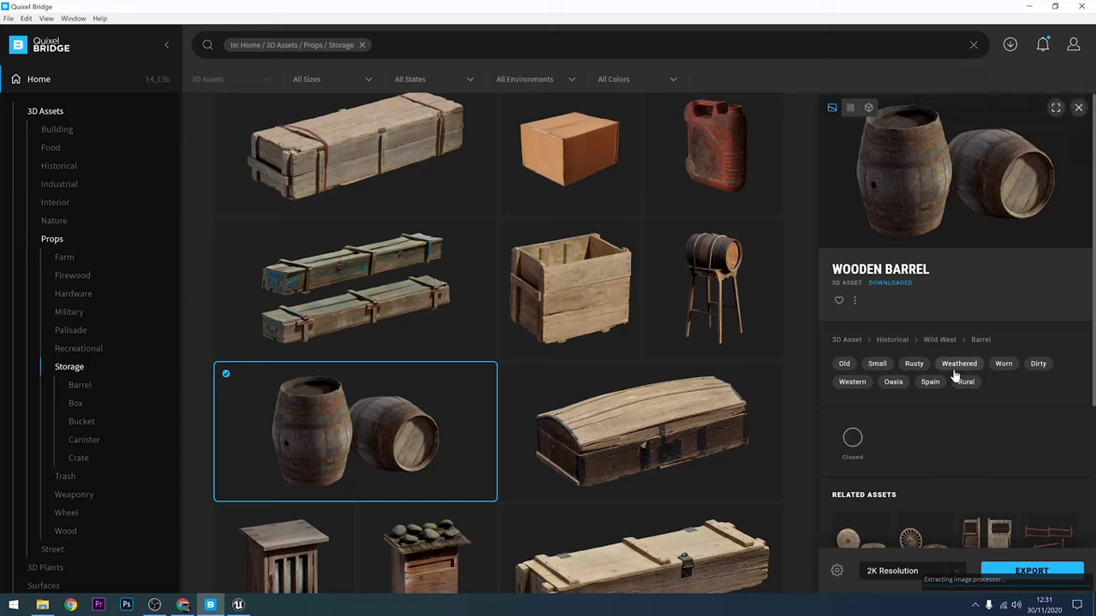
# Step: Export the downloaded Wooden Barrel to Unreal Engine and minimize Bridge
pyautogui.click(1024, 574)
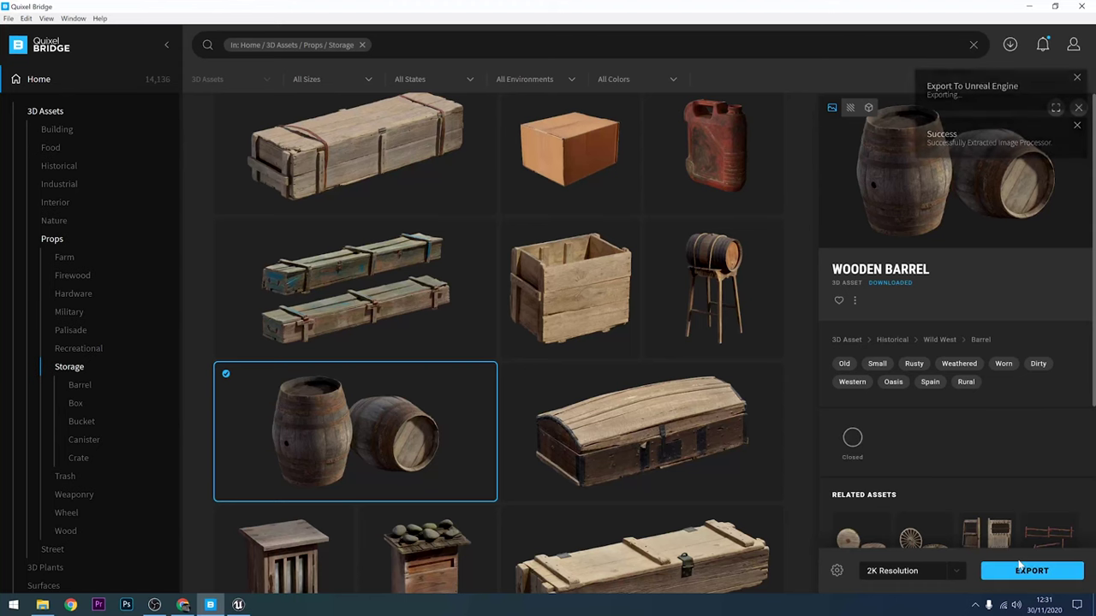
pyautogui.click(1030, 6)
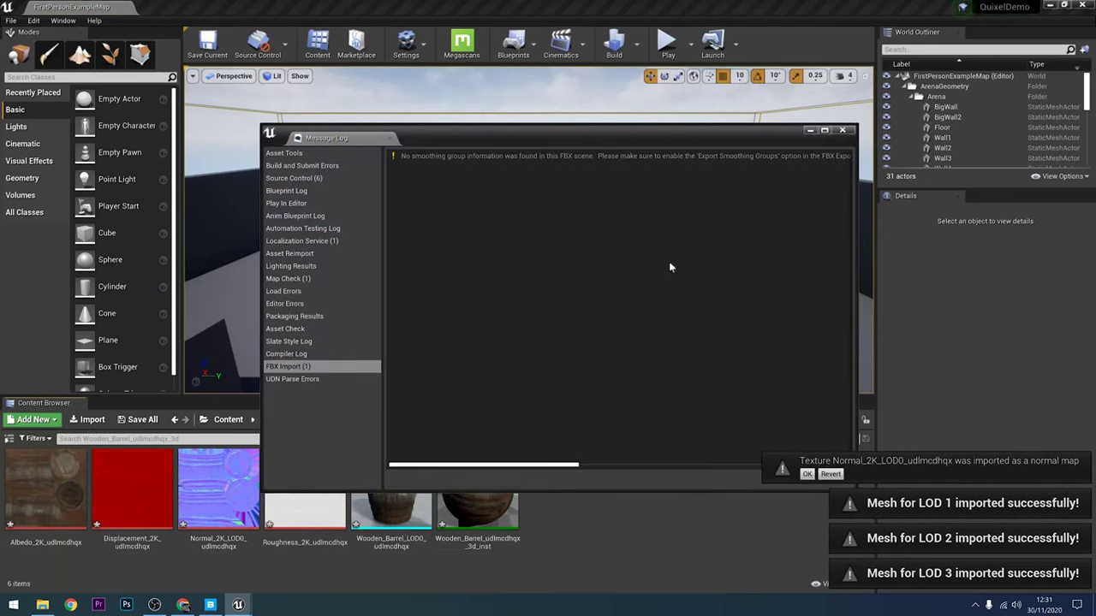
# Step: Close the Message Log and select Wooden_Barrel_LOD0 in Content/Megascans/3D_Assets/Wooden_Barrel_udlmcdhqx_3d
pyautogui.click(843, 132)
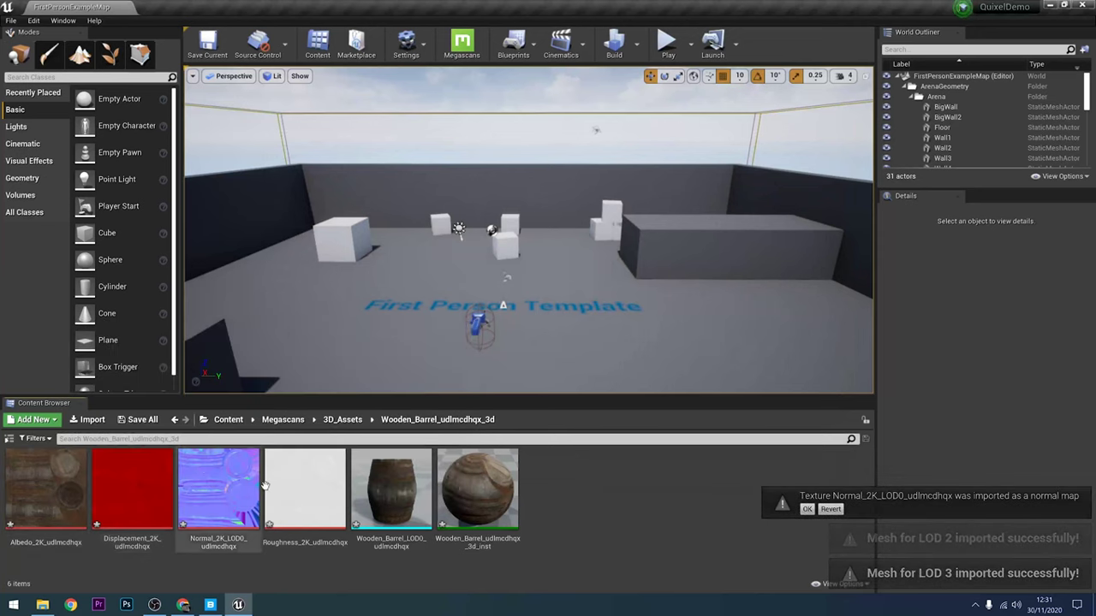
pyautogui.click(228, 419)
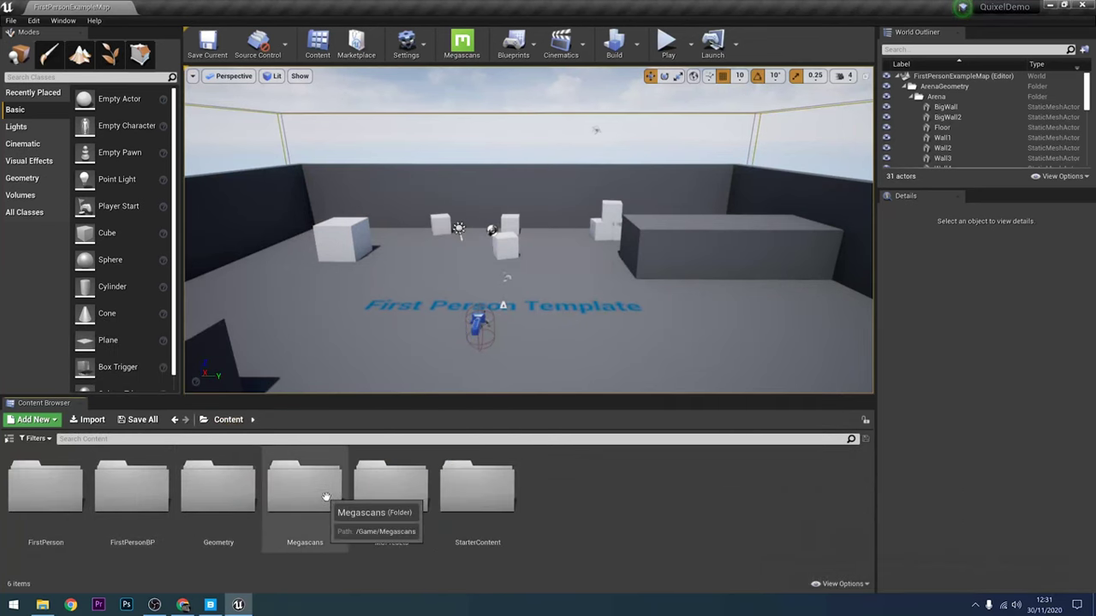
pyautogui.doubleClick(319, 499)
pyautogui.click(26, 496)
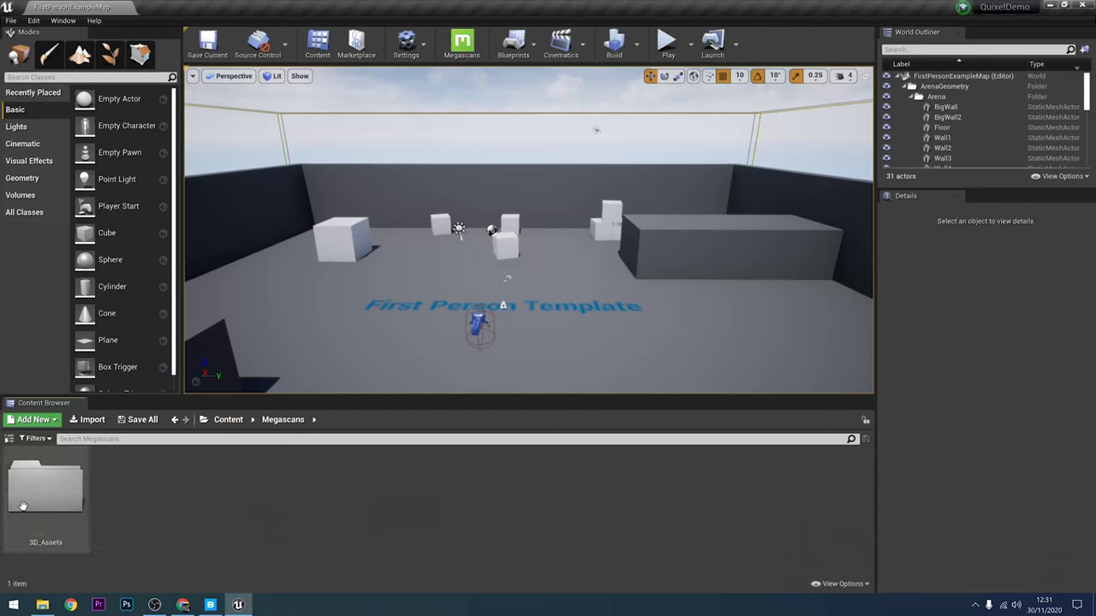
pyautogui.doubleClick(24, 497)
pyautogui.doubleClick(26, 500)
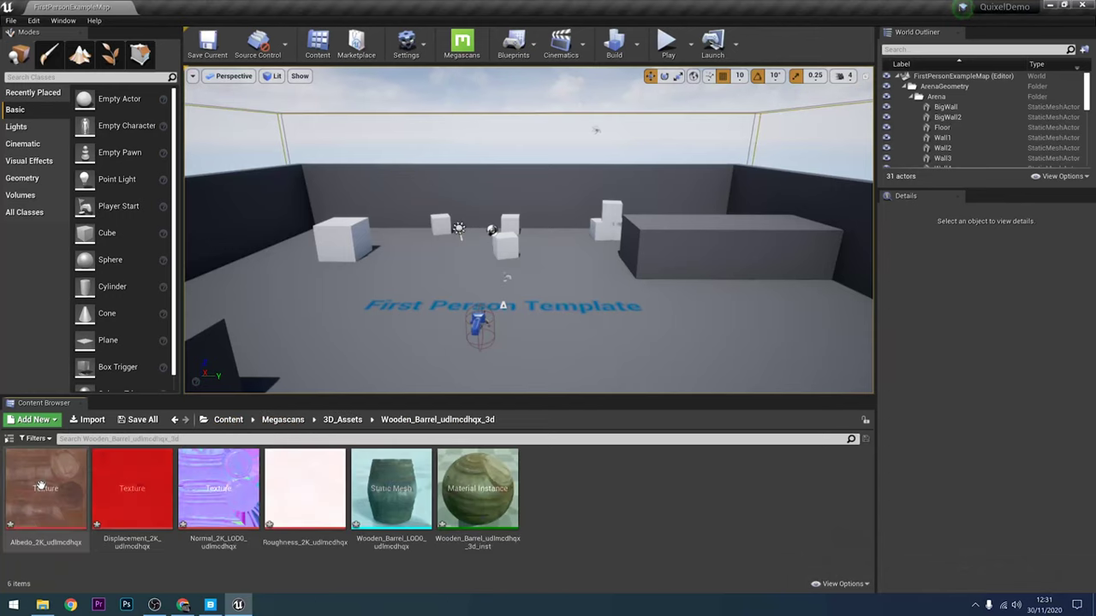
pyautogui.click(360, 505)
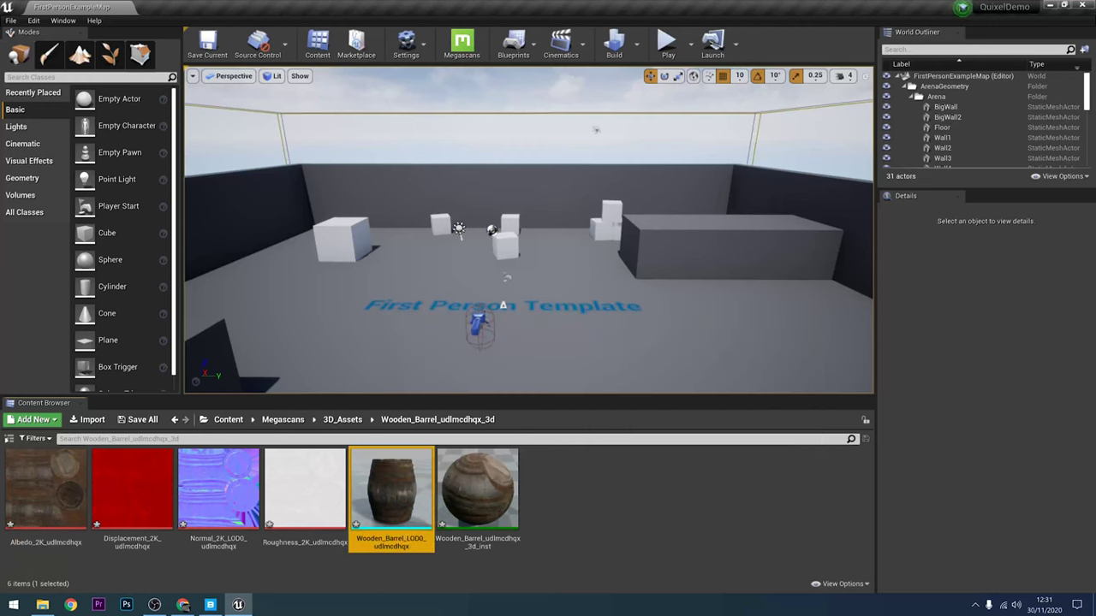
# Step: Drop the Wooden_Barrel_LOD0 mesh onto the floor near the First Person Template text
pyautogui.moveTo(357, 505); pyautogui.dragTo(394, 310)
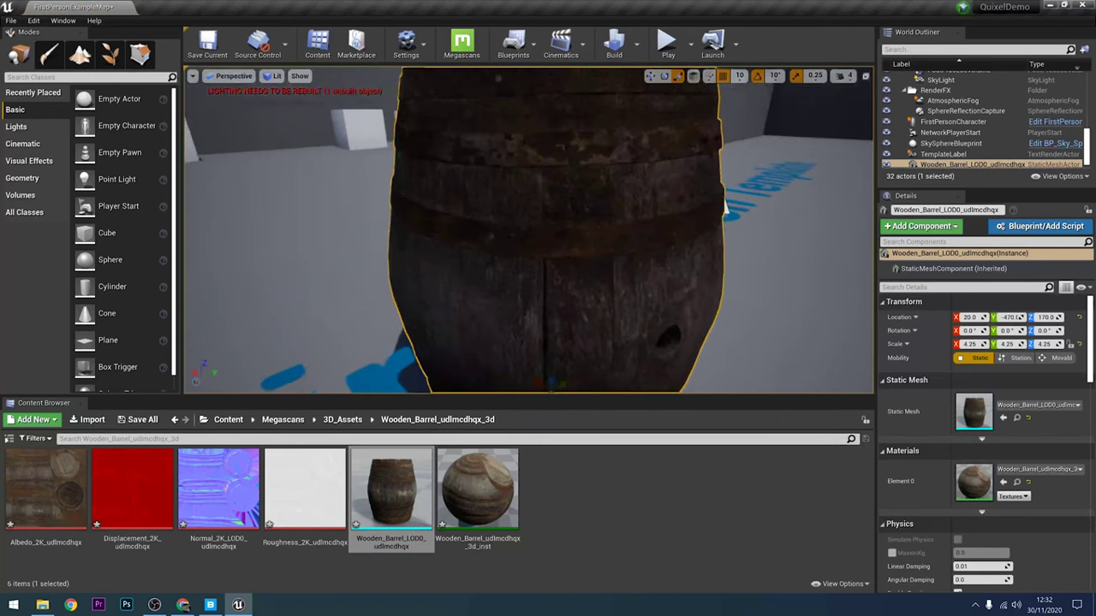
pyautogui.scroll(-8, 724, 208)
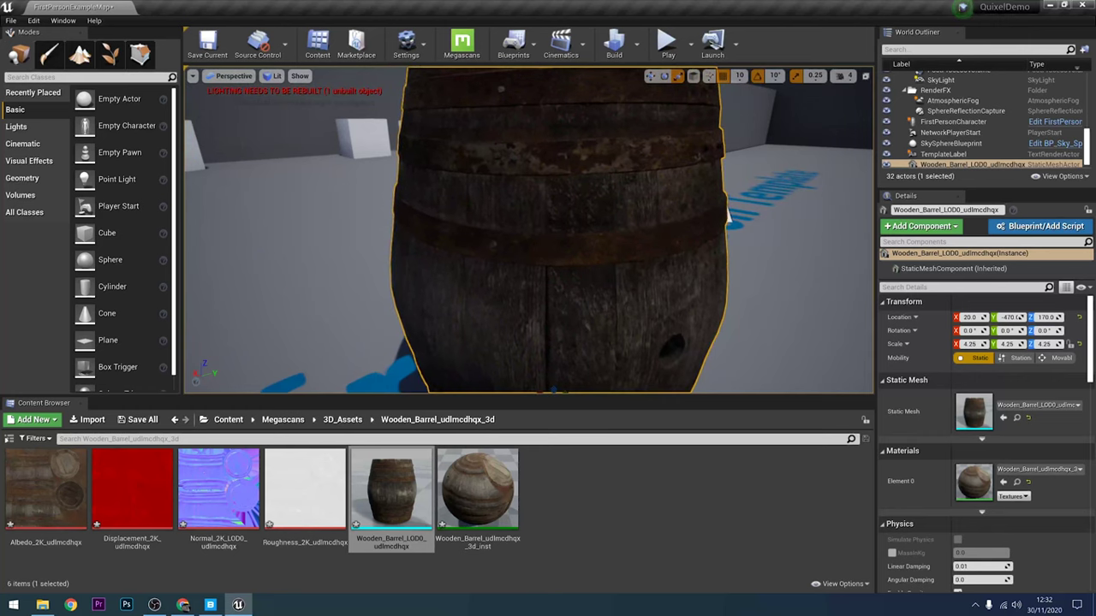
pyautogui.scroll(-5, 528, 231)
pyautogui.keyDown('alt'); pyautogui.moveTo(531, 257); pyautogui.dragTo(651, 239); pyautogui.keyUp('alt')
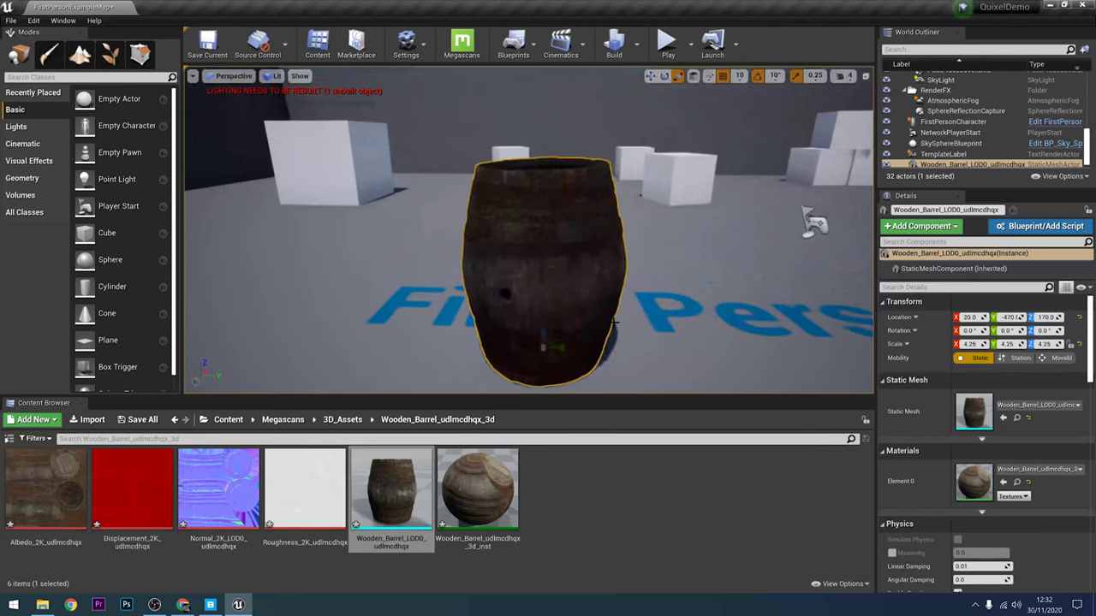
pyautogui.click(618, 322)
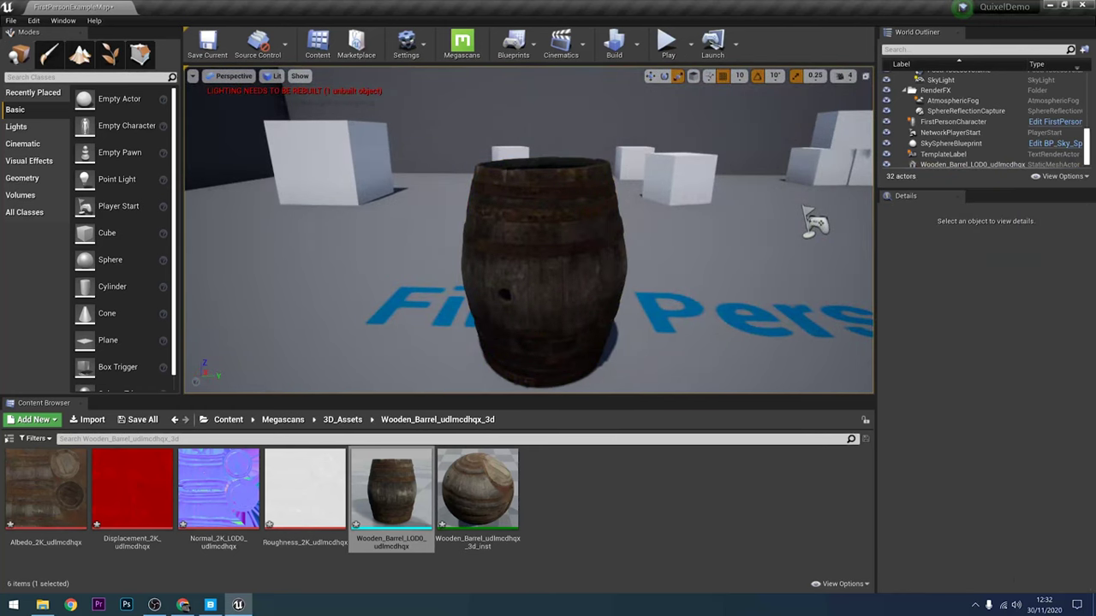
pyautogui.keyDown('alt'); pyautogui.moveTo(813, 223); pyautogui.dragTo(582, 235); pyautogui.keyUp('alt')
pyautogui.scroll(-6, 716, 237)
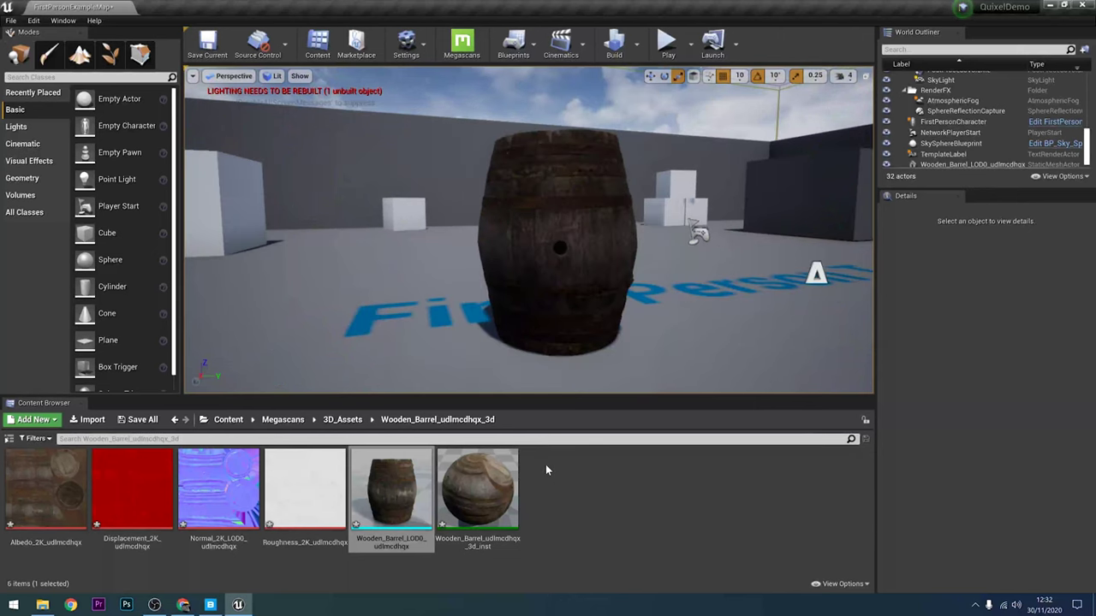
pyautogui.keyDown('alt'); pyautogui.moveTo(577, 366); pyautogui.dragTo(454, 369); pyautogui.keyUp('alt')
# Step: Open Wooden_Barrel_LOD0 from the Content Browser in the Static Mesh Editor
pyautogui.keyDown('alt'); pyautogui.moveTo(582, 339); pyautogui.dragTo(599, 339); pyautogui.keyUp('alt')
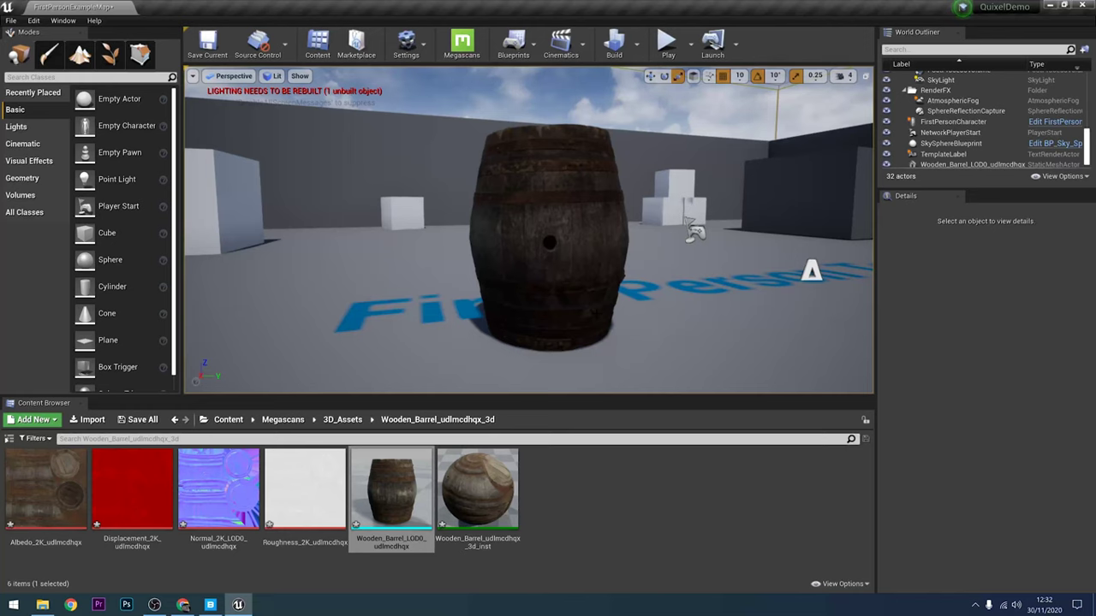
pyautogui.doubleClick(402, 465)
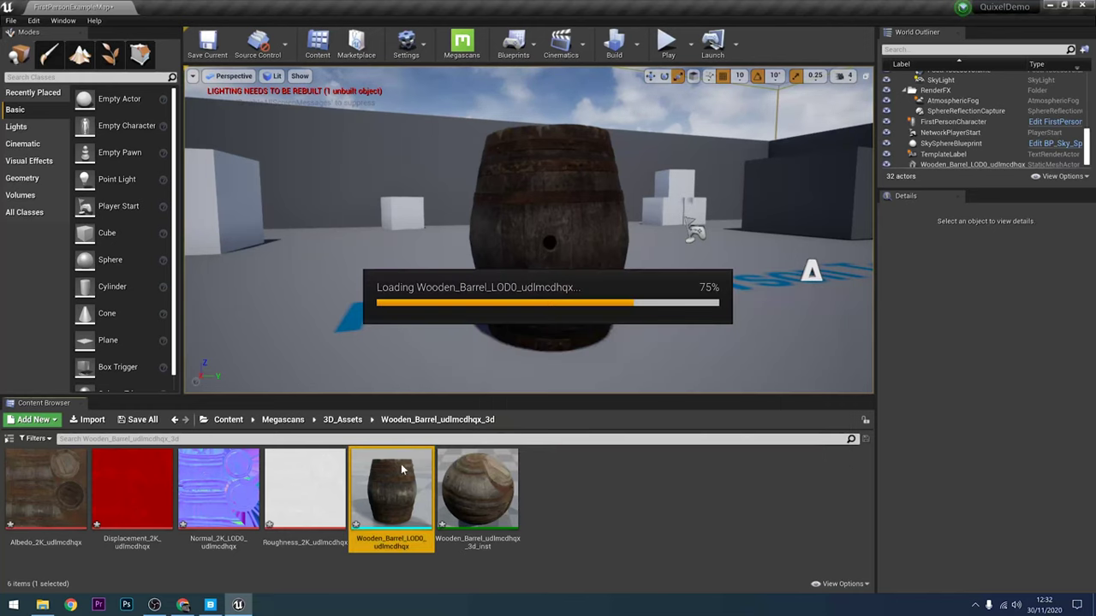